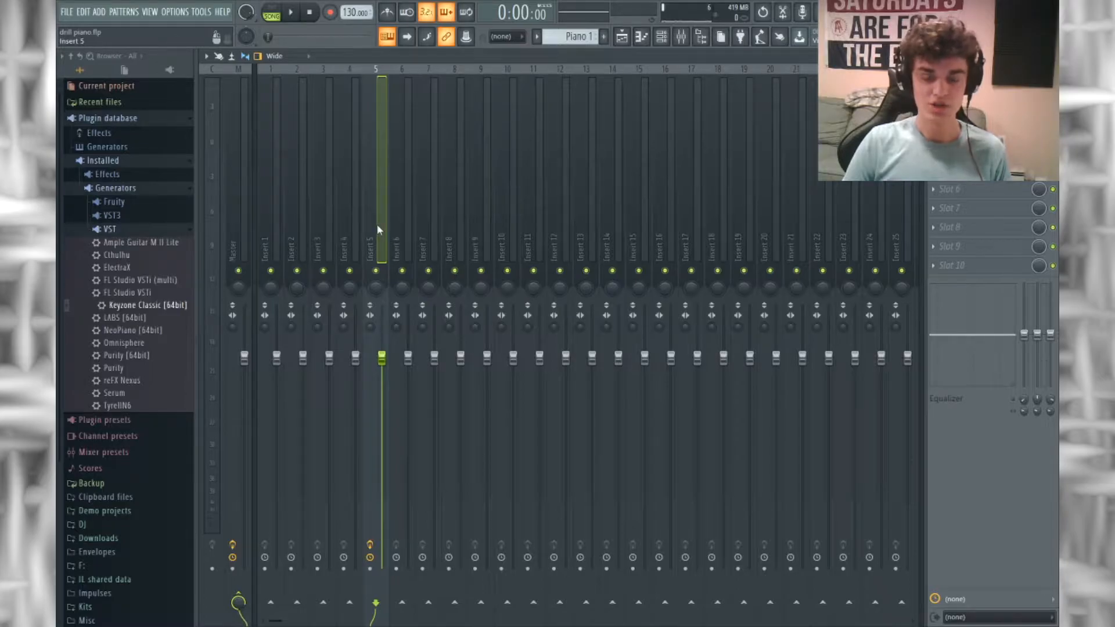
- Inspect the Fruity Parametric EQ 2 high-pass band and the Fruity Reeverb 2 settings on mixer Insert 5
left_click(964, 93)
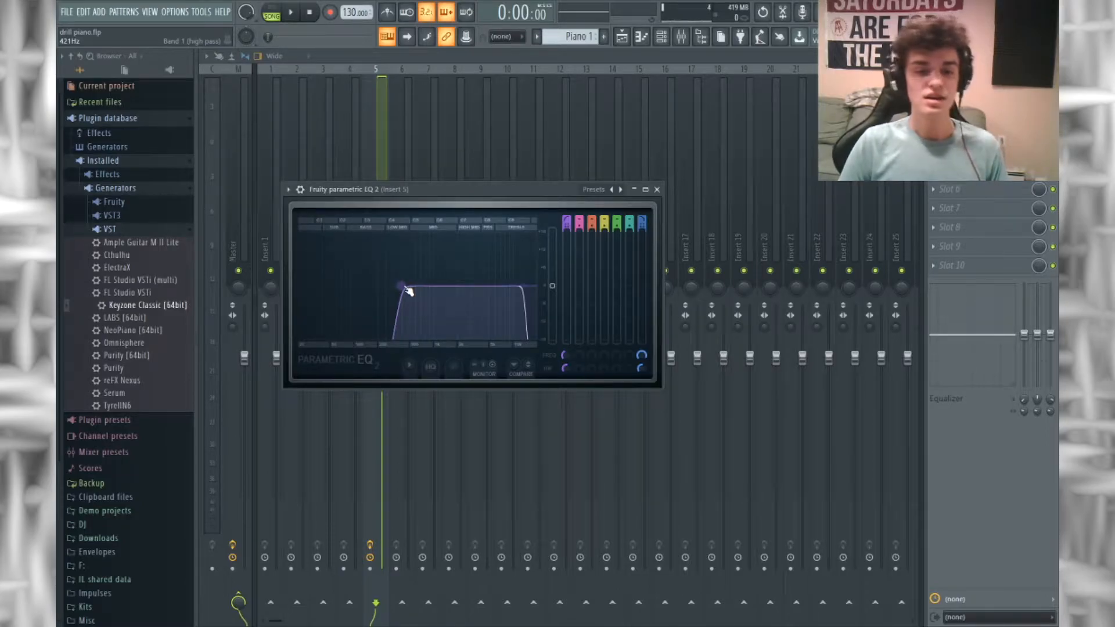
left_click_drag(403, 286, 403, 287)
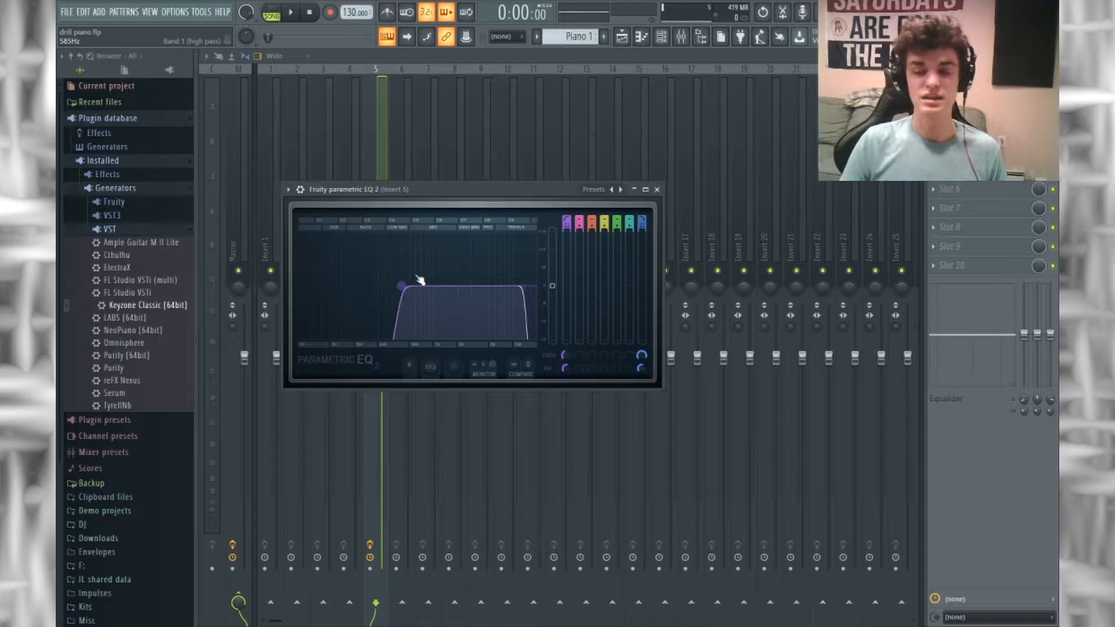
left_click(966, 112)
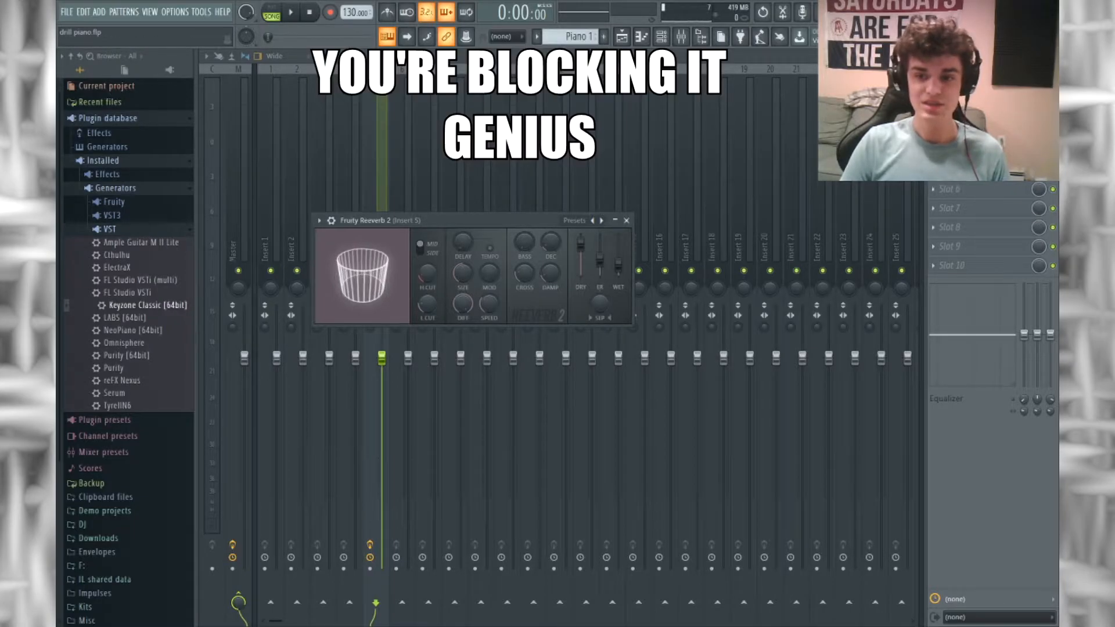
- Open the Piano 1 clip from the playlist in the piano roll and play back its four chords
left_click(622, 37)
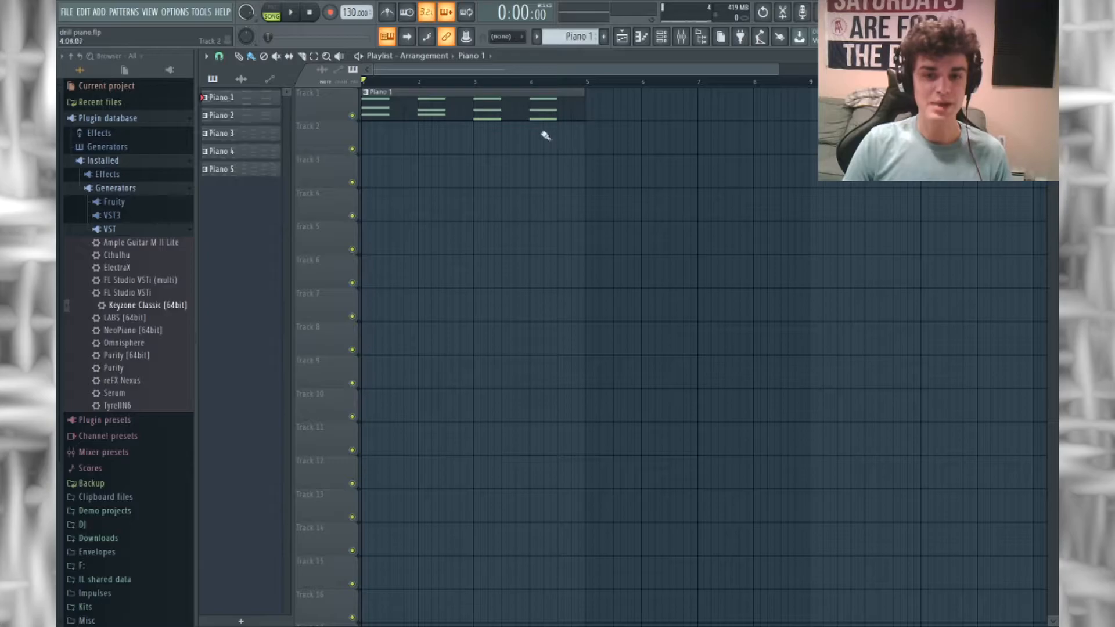
double_click(532, 100)
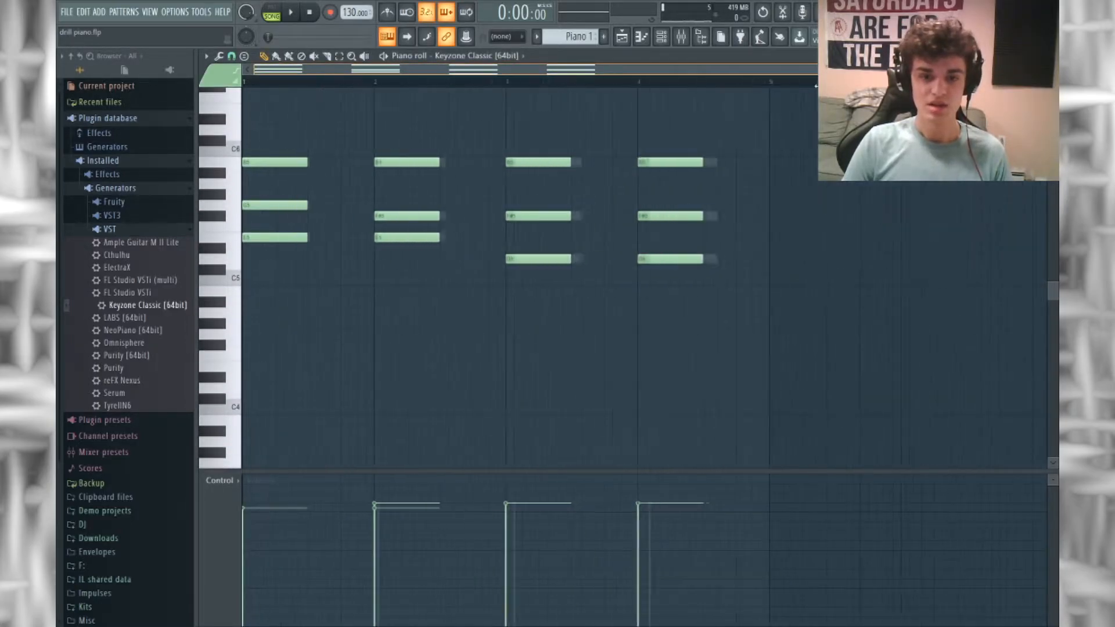
scroll(788, 236, "down", 1)
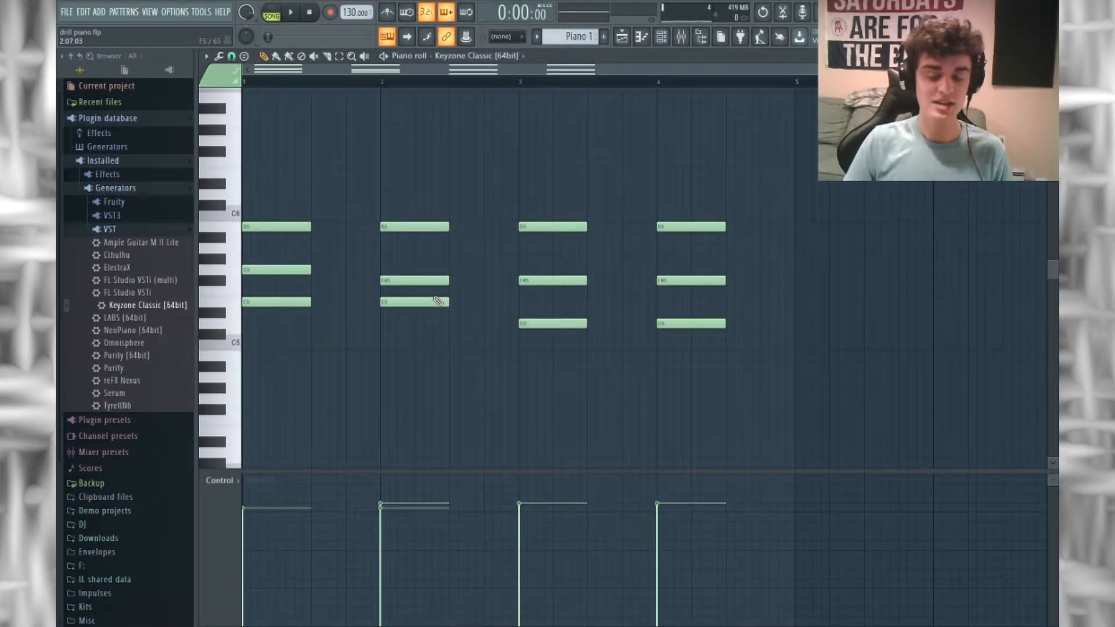
key("space")
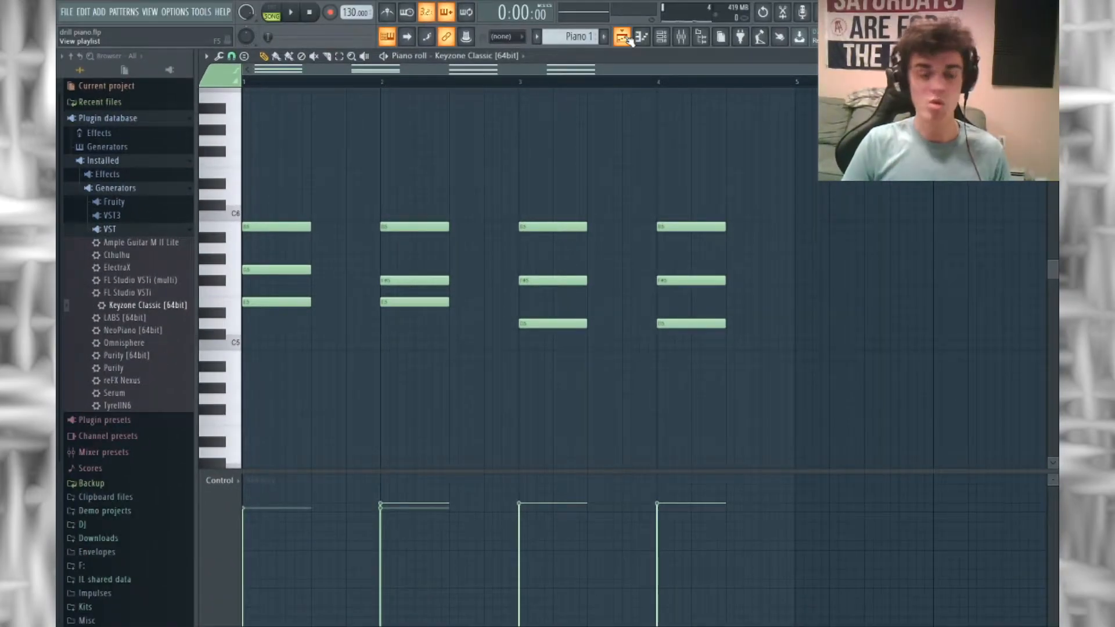
scroll(347, 183, "up", 2)
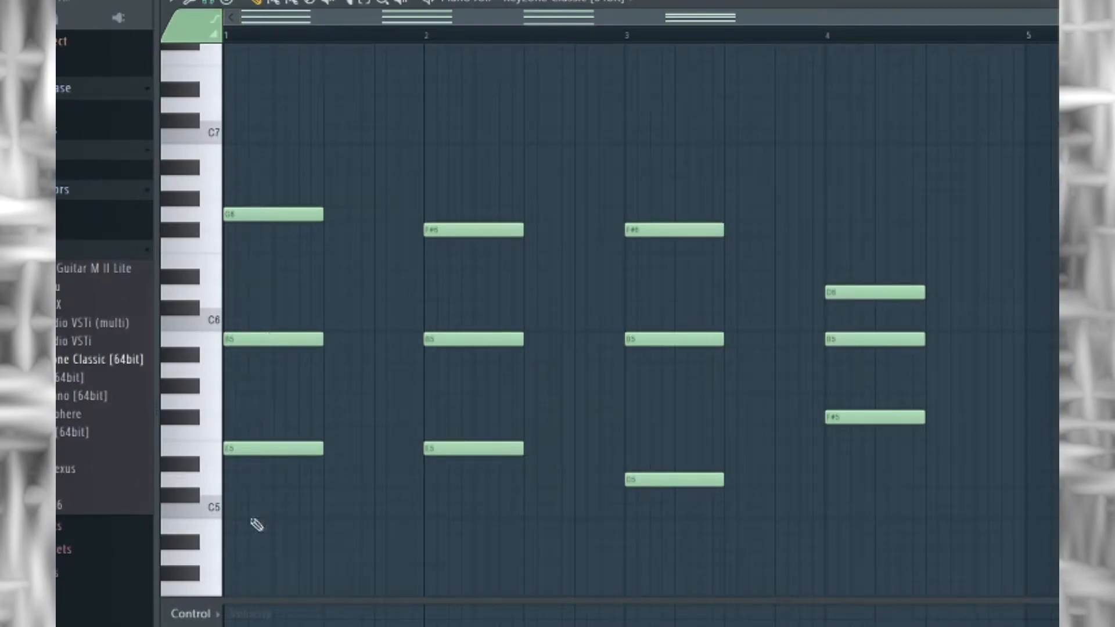
- Move the top notes of the first three Piano 2 chords down one octave
left_click(368, 2)
left_click_drag(746, 253, 262, 194)
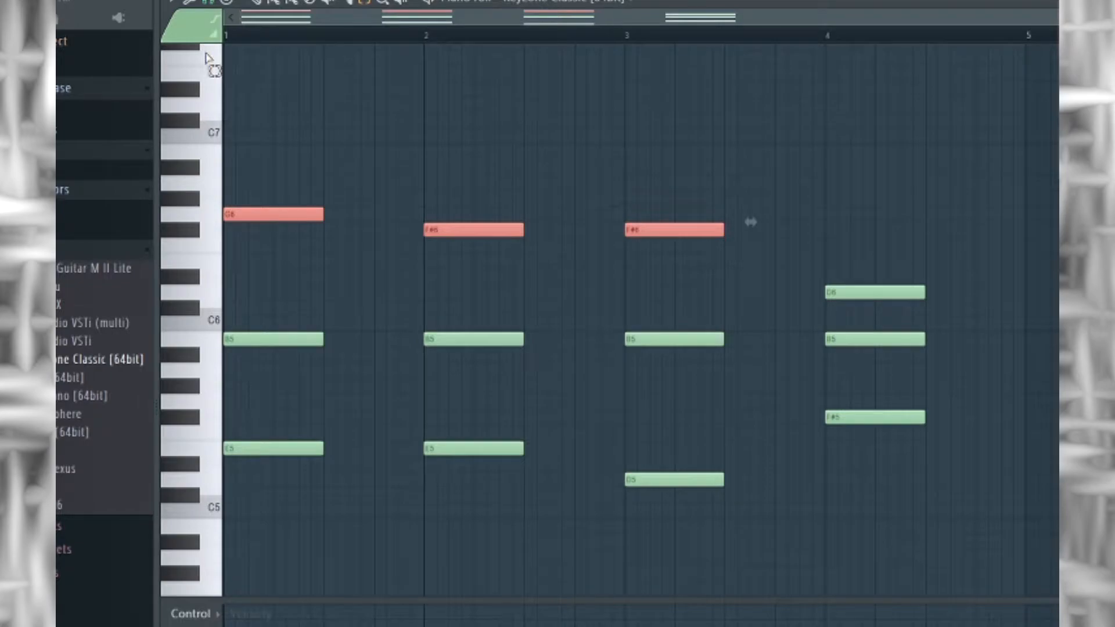
left_click_drag(750, 222, 750, 409)
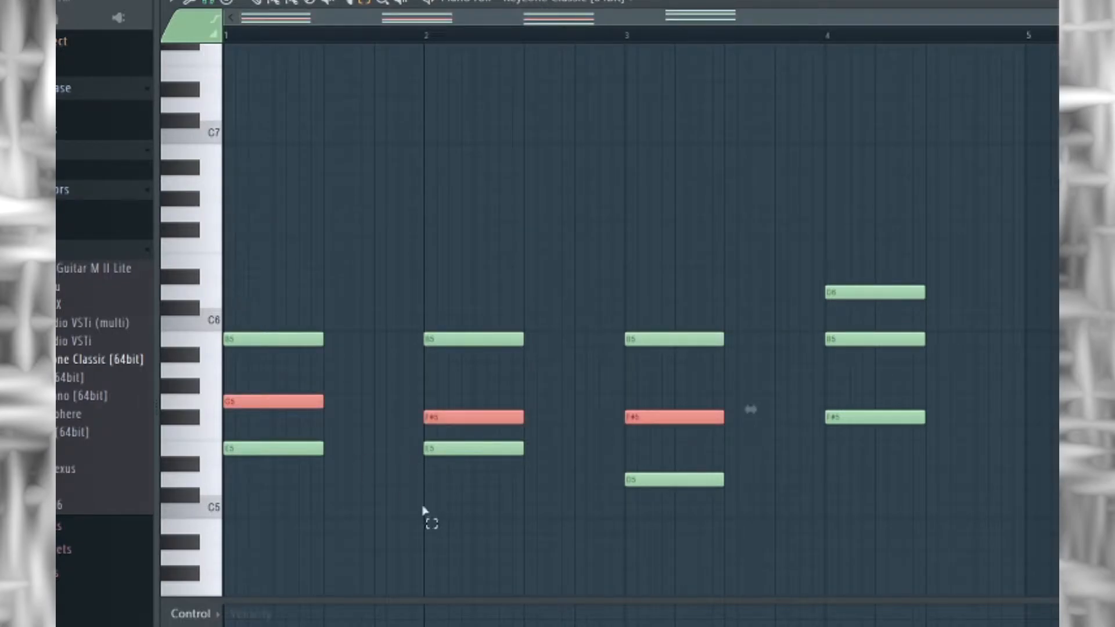
- Raise the selected notes of the first three chords back up one octave and play the Piano 2 pattern
left_click(427, 503)
left_click_drag(277, 433, 725, 371)
key("ctrl+Up")
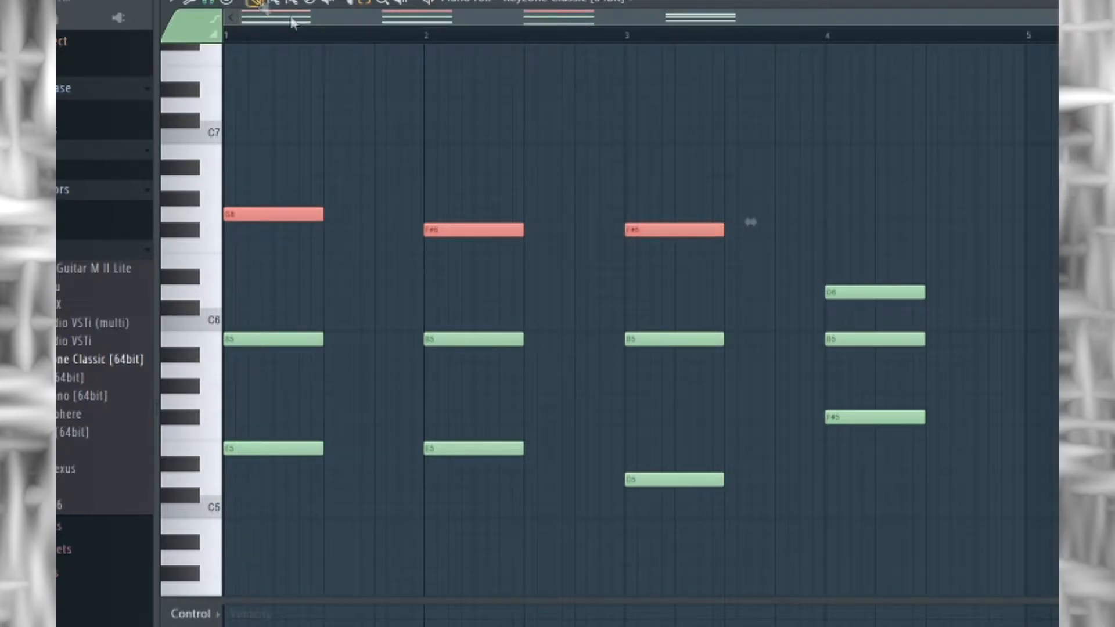
left_click(633, 134)
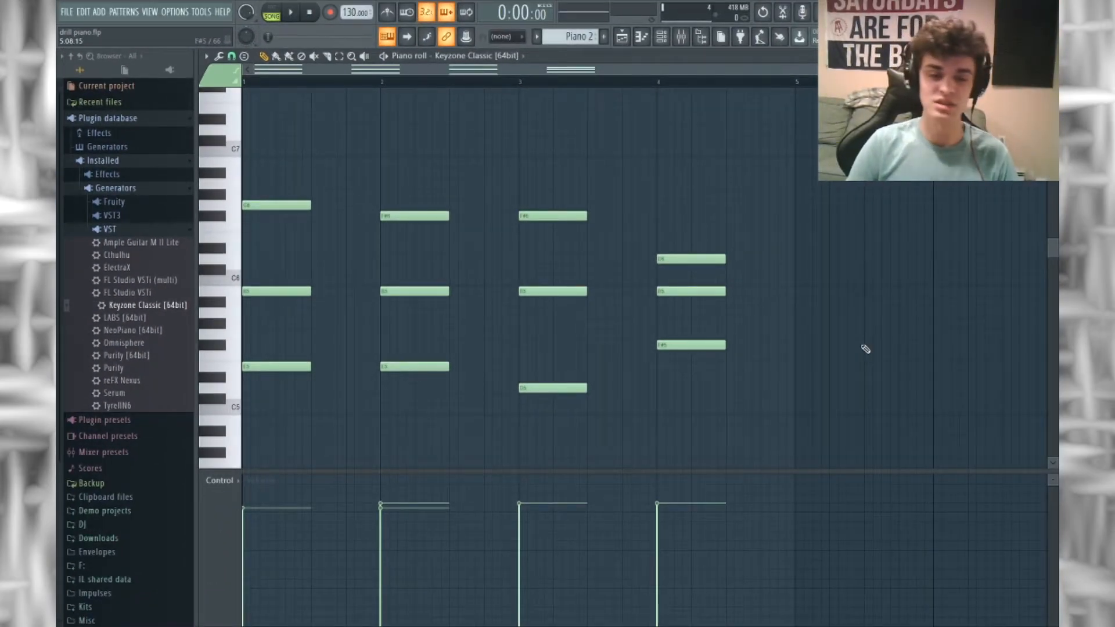
key("space")
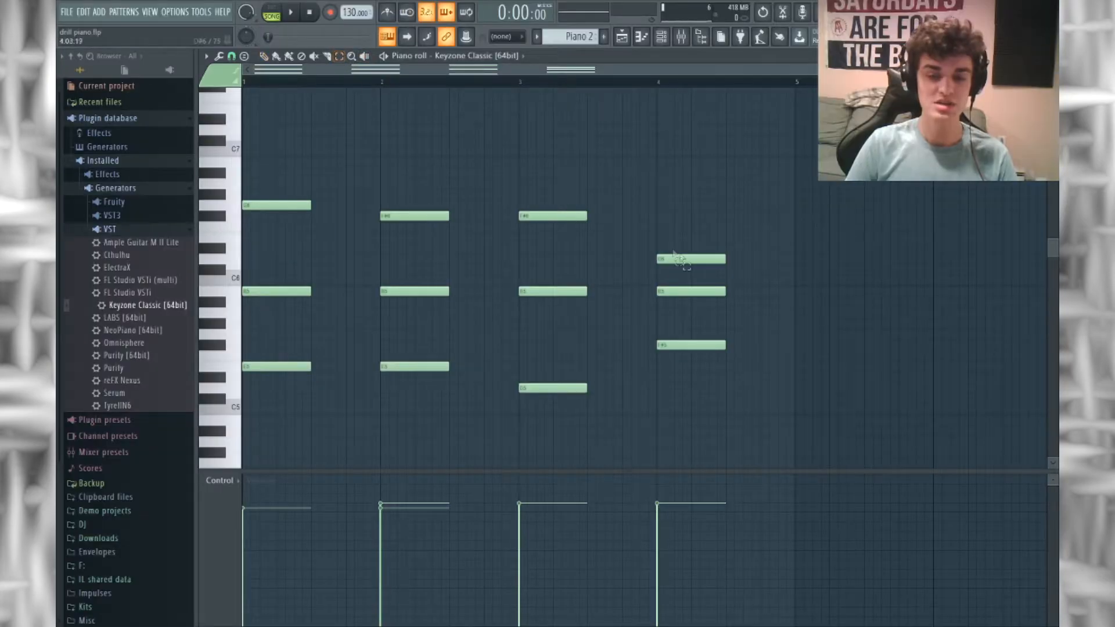
- Select the top notes of all four chords, lower their velocity to about 51%, and play the pattern
left_click_drag(930, 310, 252, 85)
left_click_drag(277, 145, 242, 109)
left_click(264, 57)
mouse_move(256, 545)
left_mouse_down()
mouse_move(213, 545)
mouse_move(703, 551)
mouse_move(155, 508)
mouse_move(658, 568)
mouse_move(249, 571)
mouse_move(415, 564)
left_mouse_up()
mouse_move(288, 558)
left_mouse_down()
mouse_move(242, 552)
mouse_move(567, 565)
mouse_move(685, 557)
mouse_move(523, 552)
left_mouse_up()
key("space")
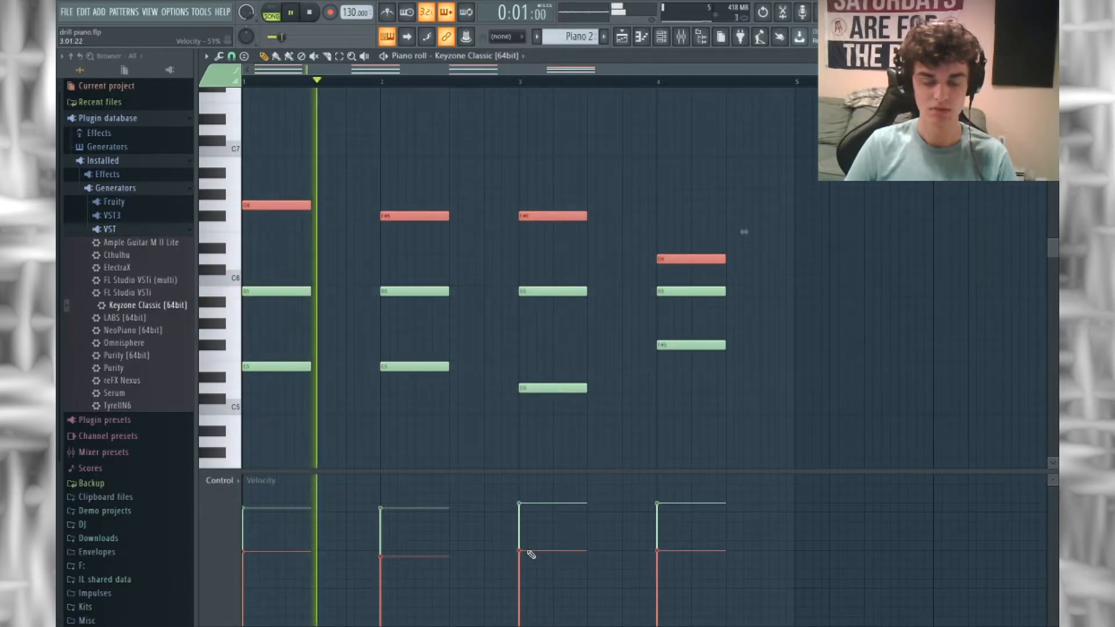
- Raise the velocity of the selected top notes slightly, keeping it below the other notes, and deselect them after listening
mouse_move(311, 537)
left_mouse_down()
mouse_move(251, 528)
mouse_move(682, 538)
left_mouse_up()
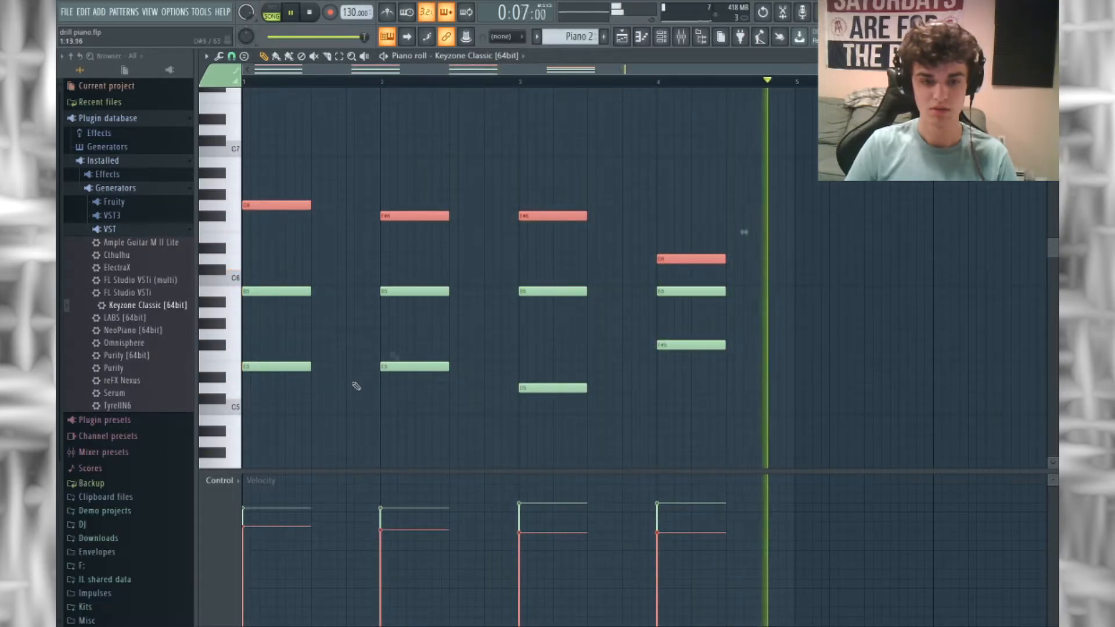
key("space")
key("ctrl+d")
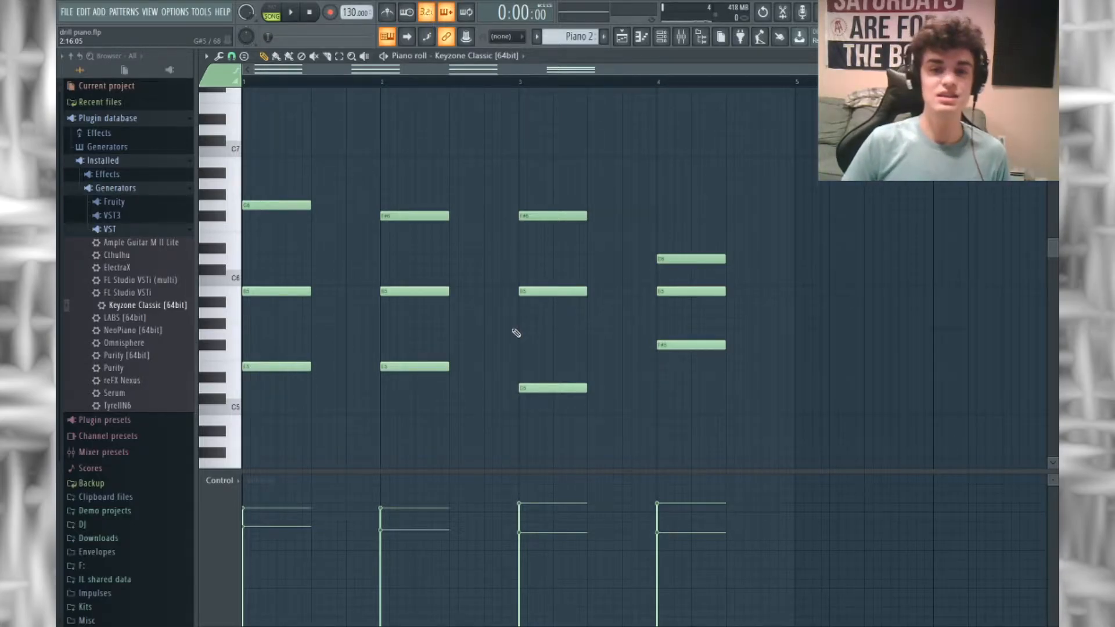
- Replace the Track 1 clip in the playlist with the Piano 3 pattern and open it in the piano roll
left_click(622, 36)
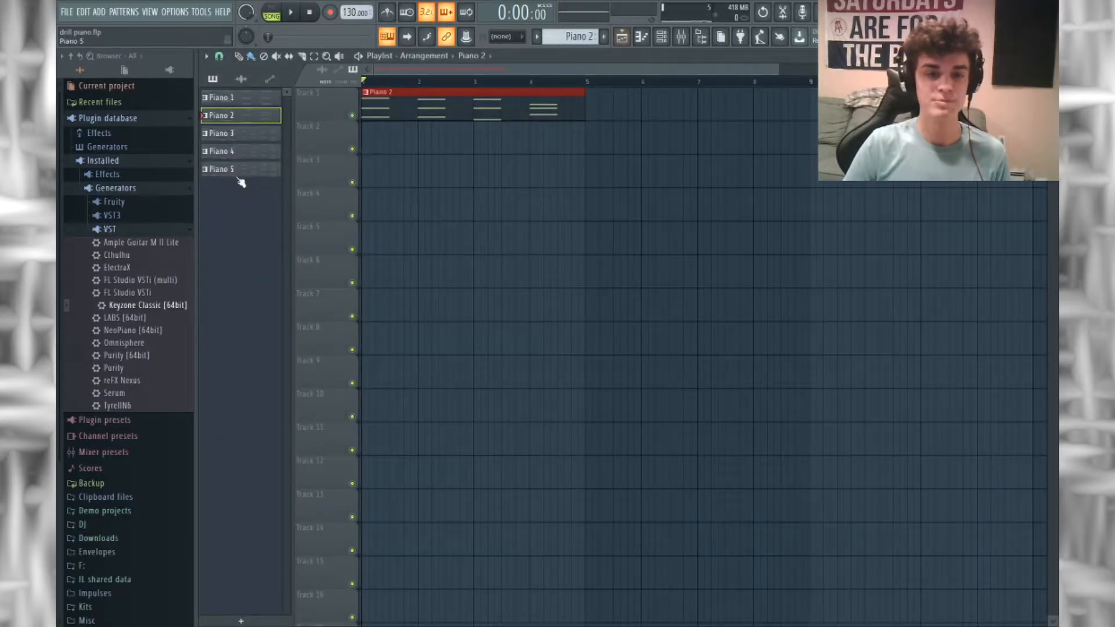
left_click(221, 133)
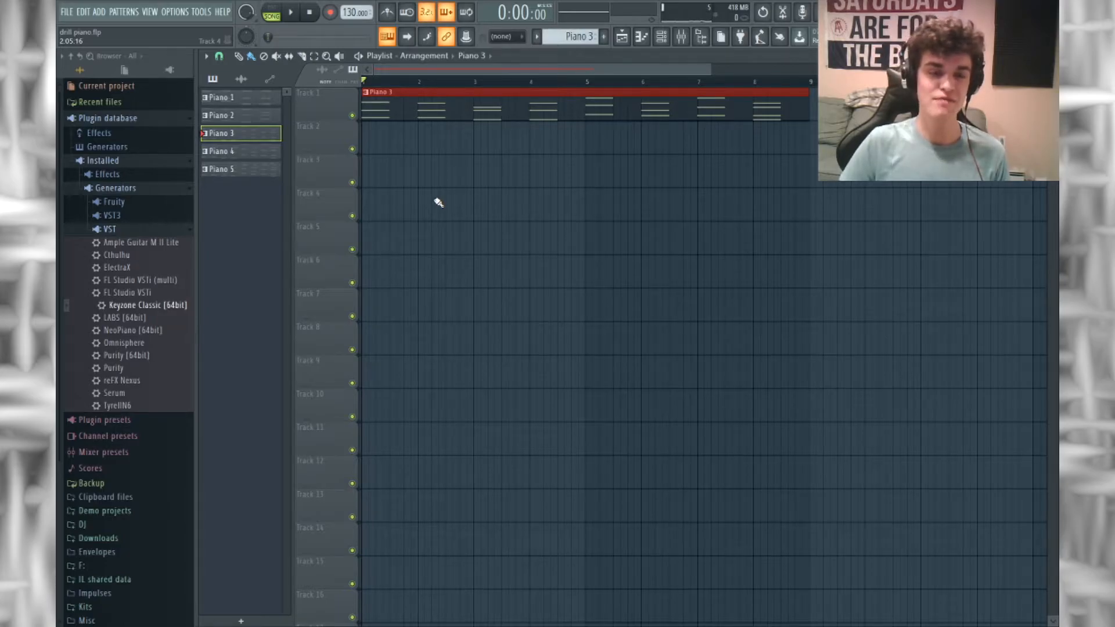
double_click(423, 107)
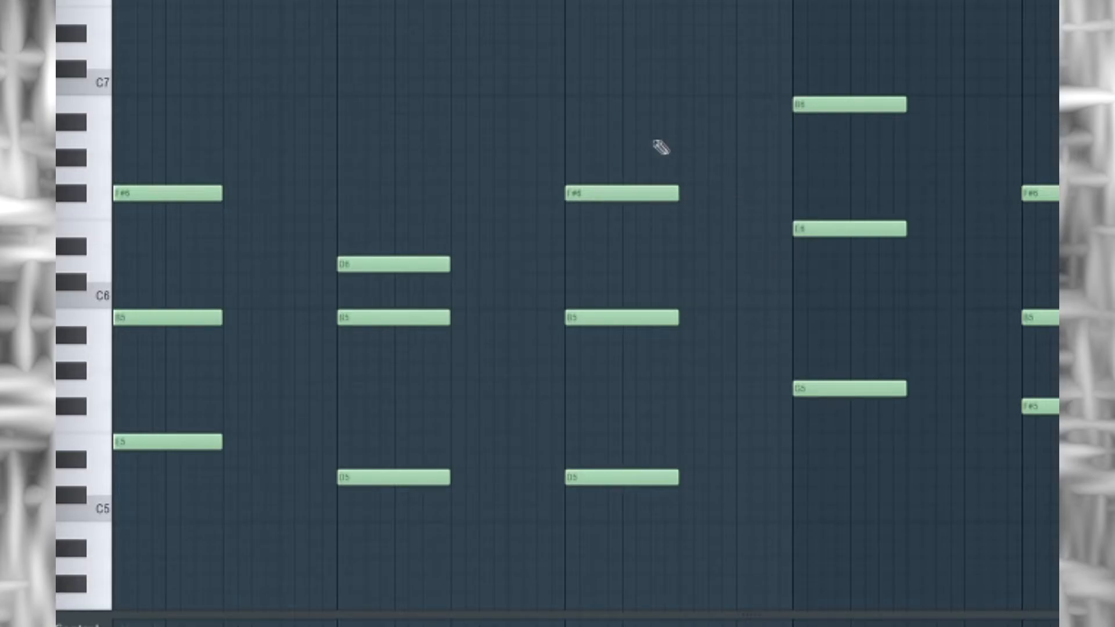
- Examine the Piano 3 chords across bars 1 to 8 in the piano roll and play the progression
scroll(585, 304, "right", 3)
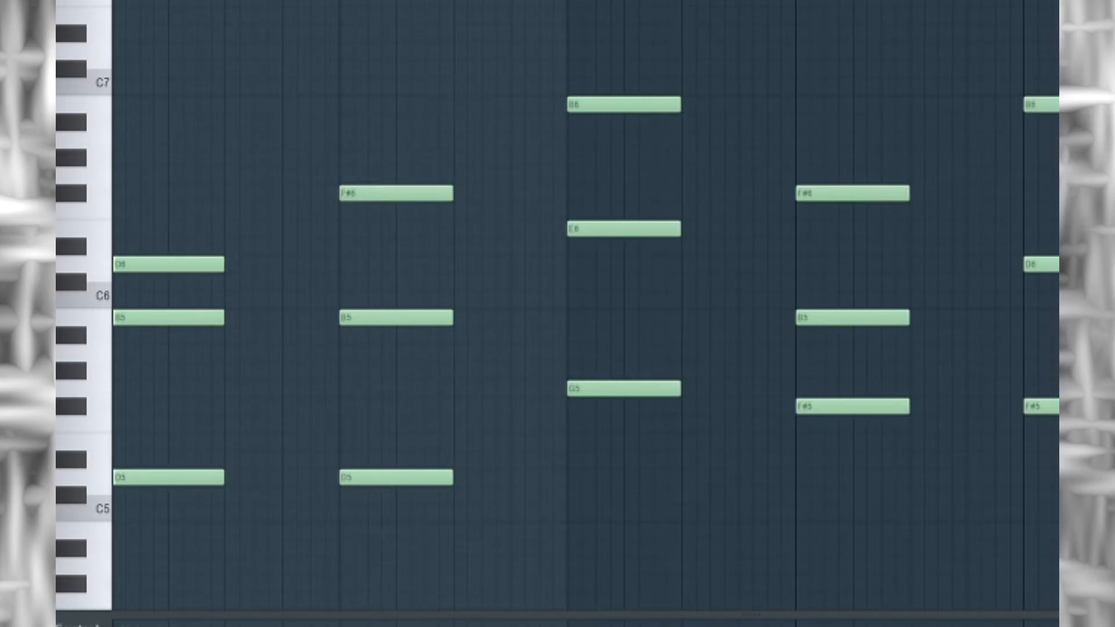
scroll(585, 305, "left", 2)
scroll(585, 305, "right", 3)
scroll(585, 305, "right", 1)
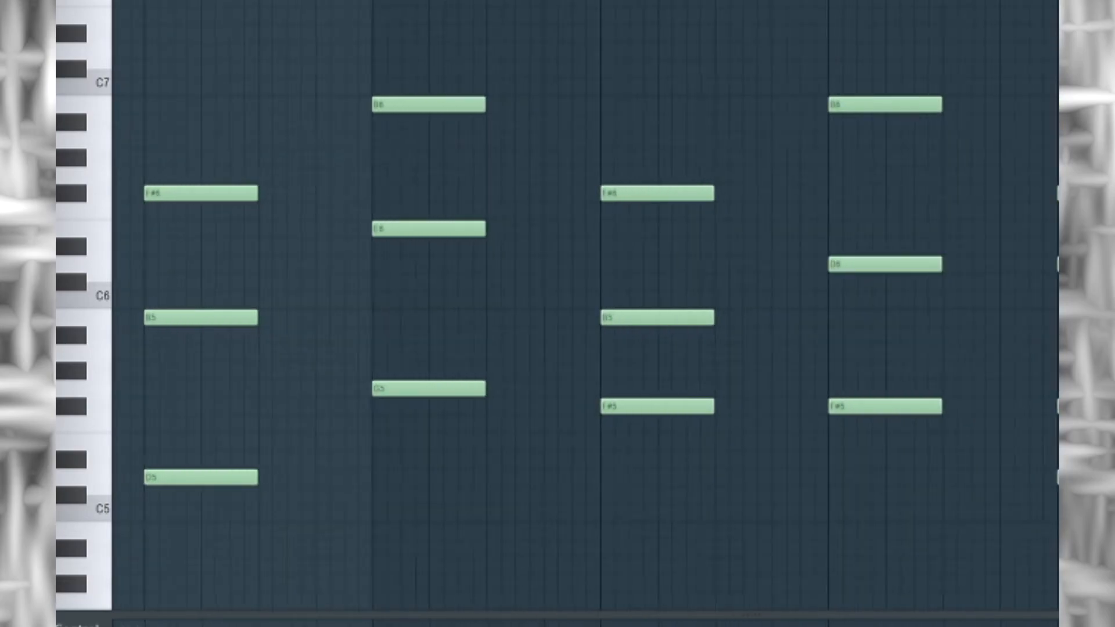
scroll(586, 305, "left", 1)
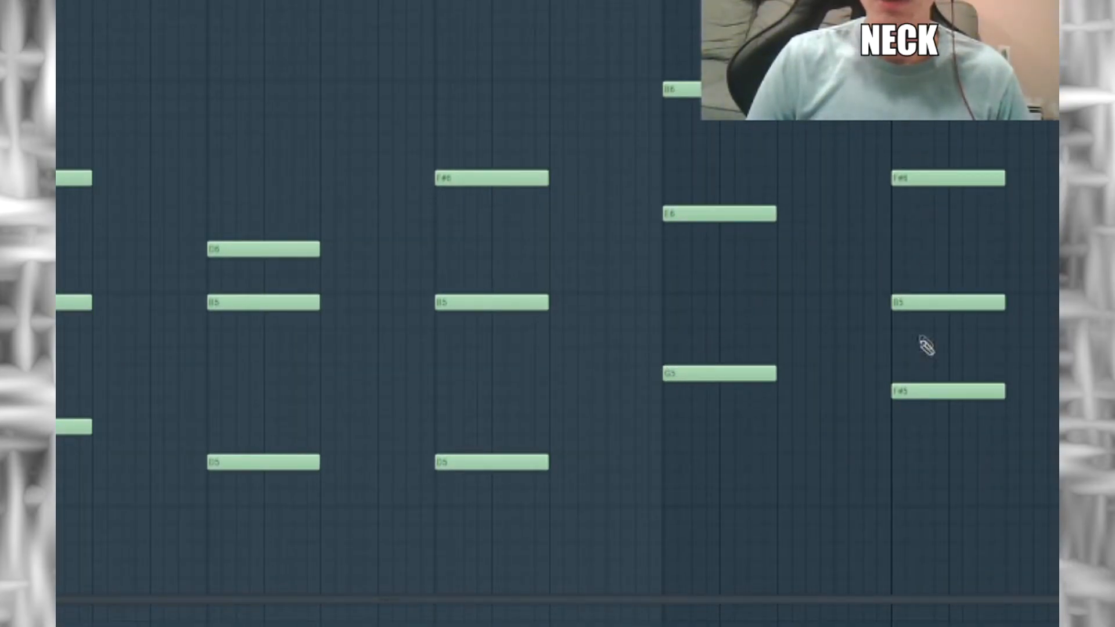
left_click_drag(963, 1, 881, 10)
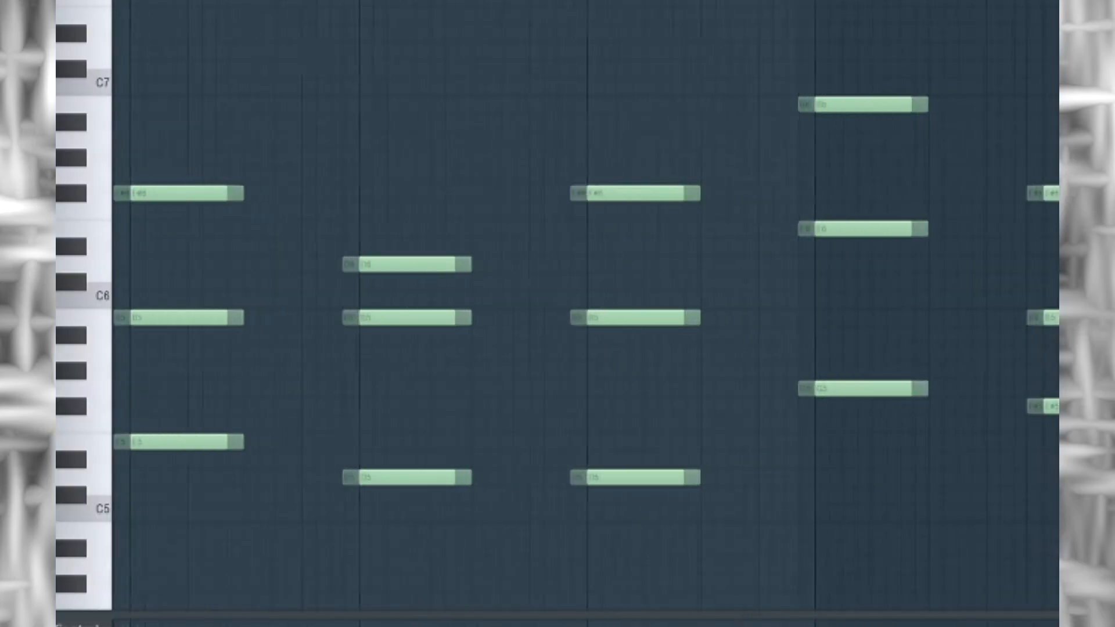
left_click_drag(800, 14, 803, 16)
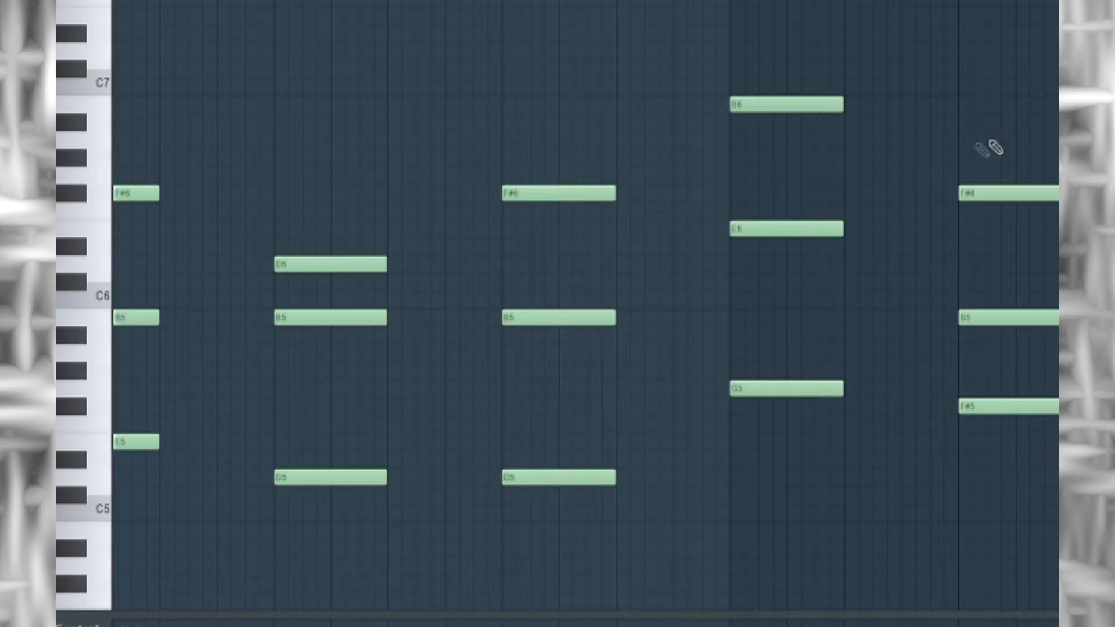
left_click_drag(655, 70, 780, 80)
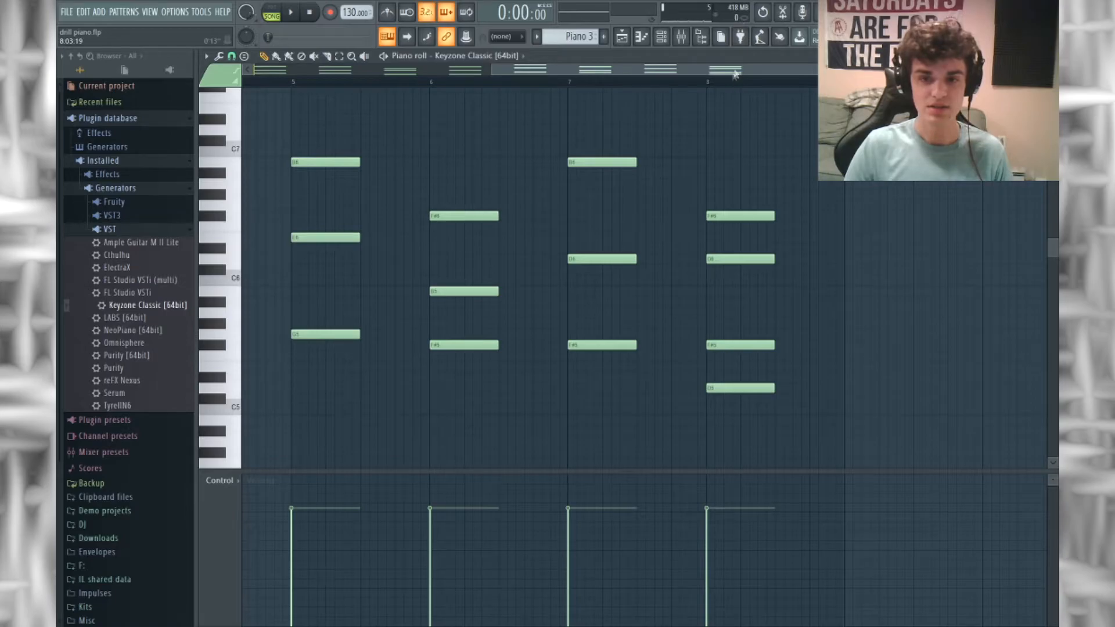
left_click_drag(734, 76, 605, 69)
key("space")
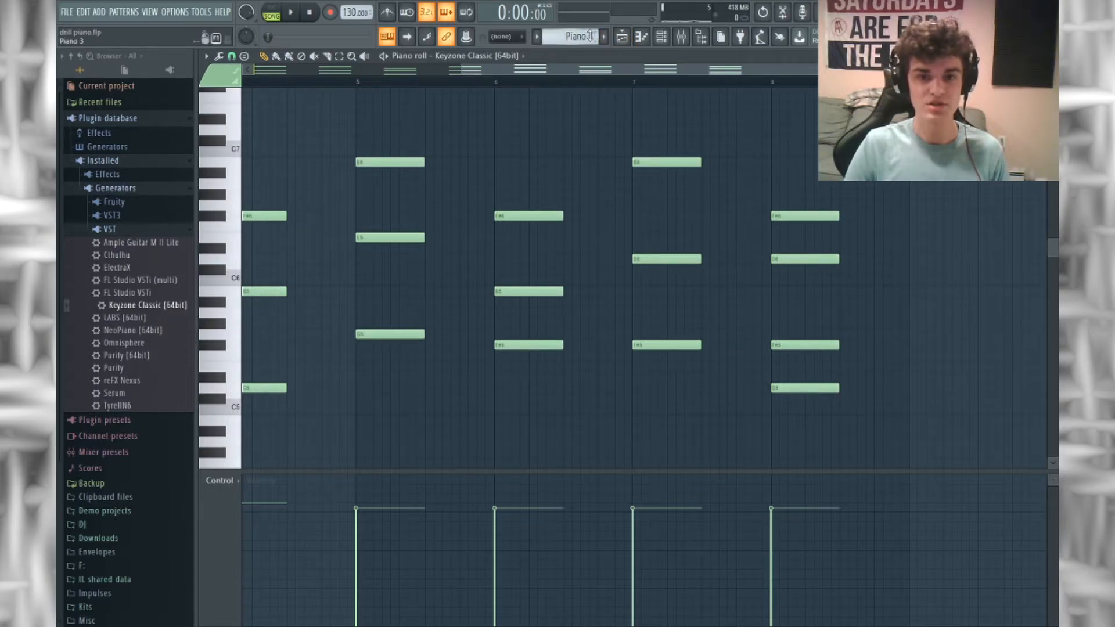
- Review and play the Piano 4 and Piano 5 patterns in the piano roll
scroll(590, 37, "up", 1)
left_click_drag(602, 68, 253, 124)
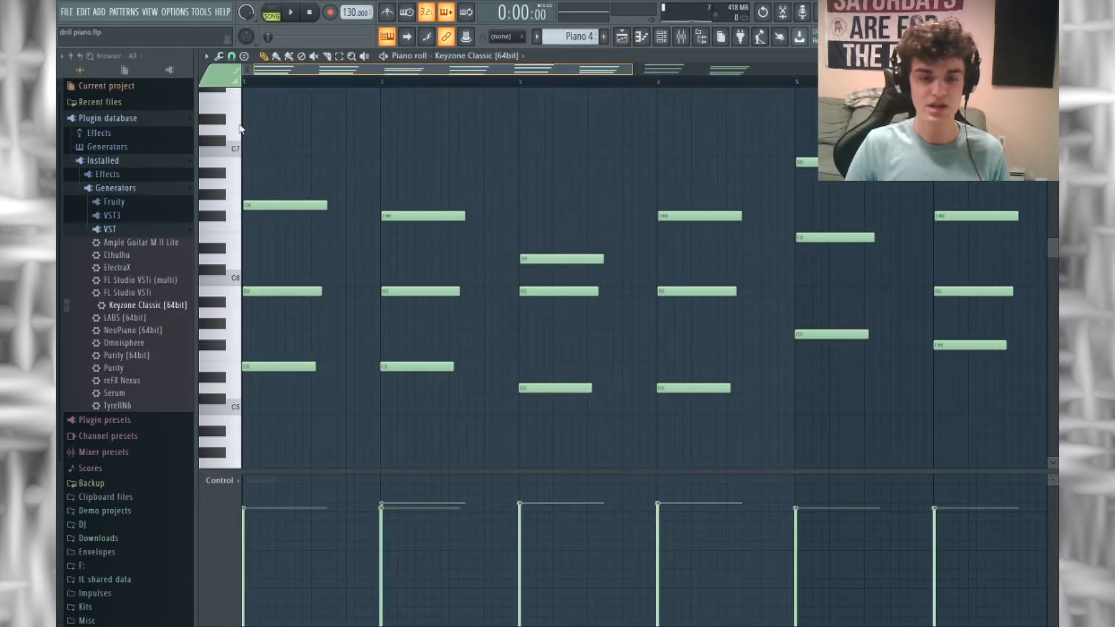
mouse_move(632, 69)
left_mouse_down()
mouse_move(568, 89)
mouse_move(661, 87)
mouse_move(641, 87)
left_mouse_up()
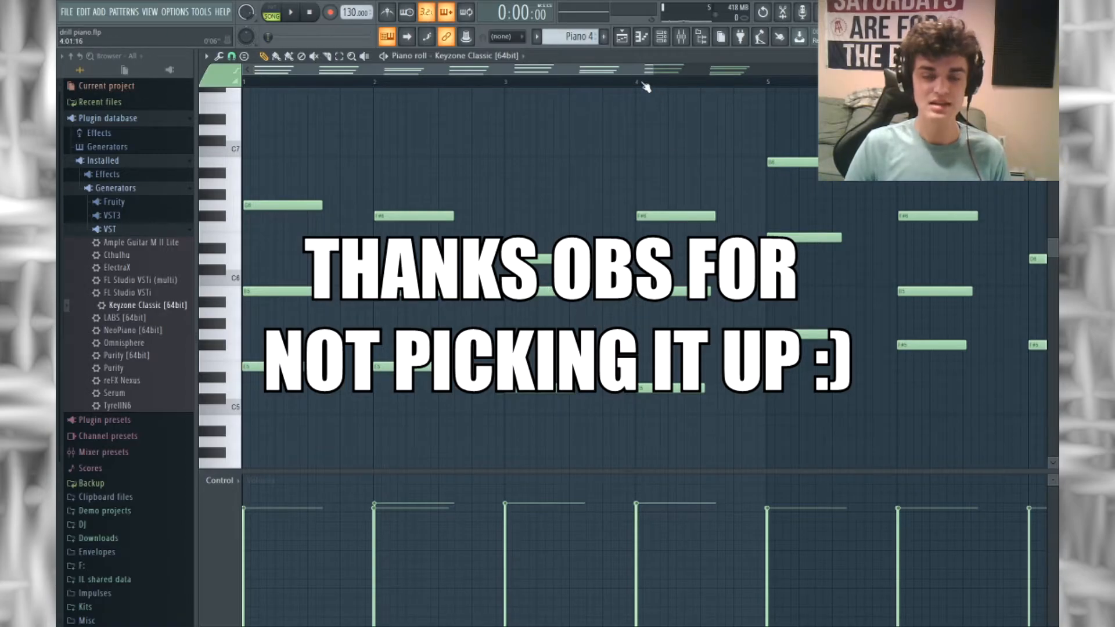
key("space")
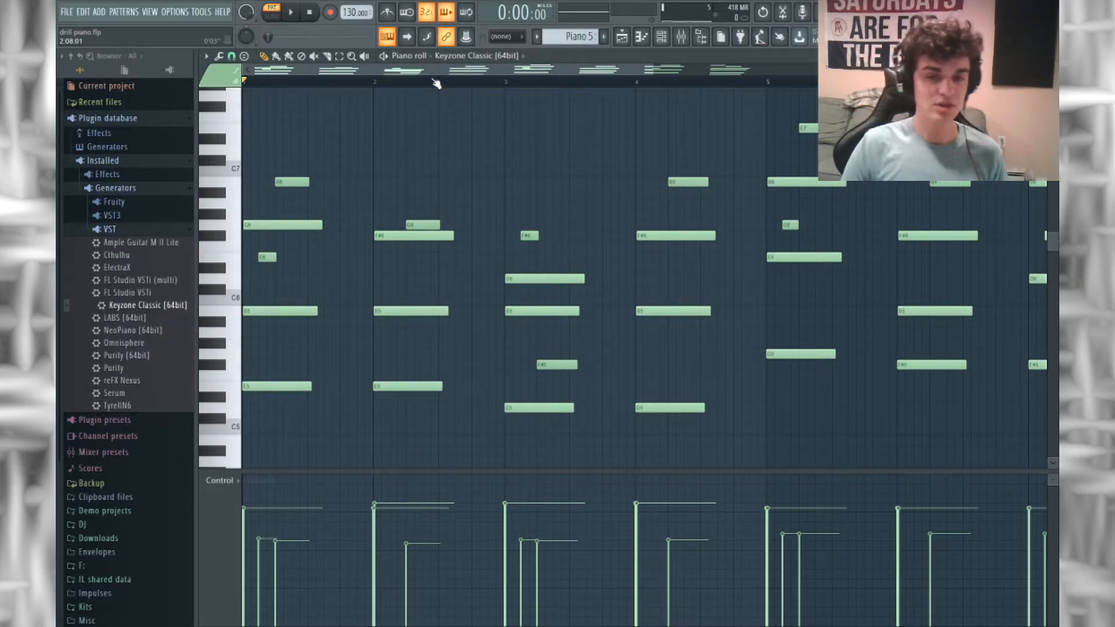
mouse_move(439, 77)
left_mouse_down()
mouse_move(667, 86)
mouse_move(439, 87)
left_mouse_up()
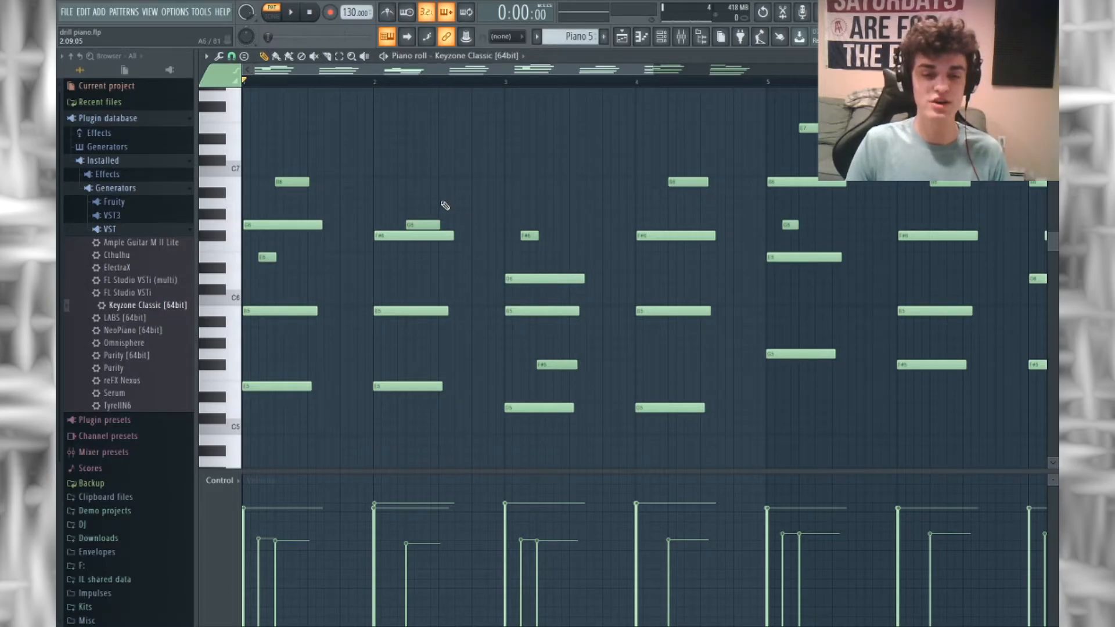
key("space")
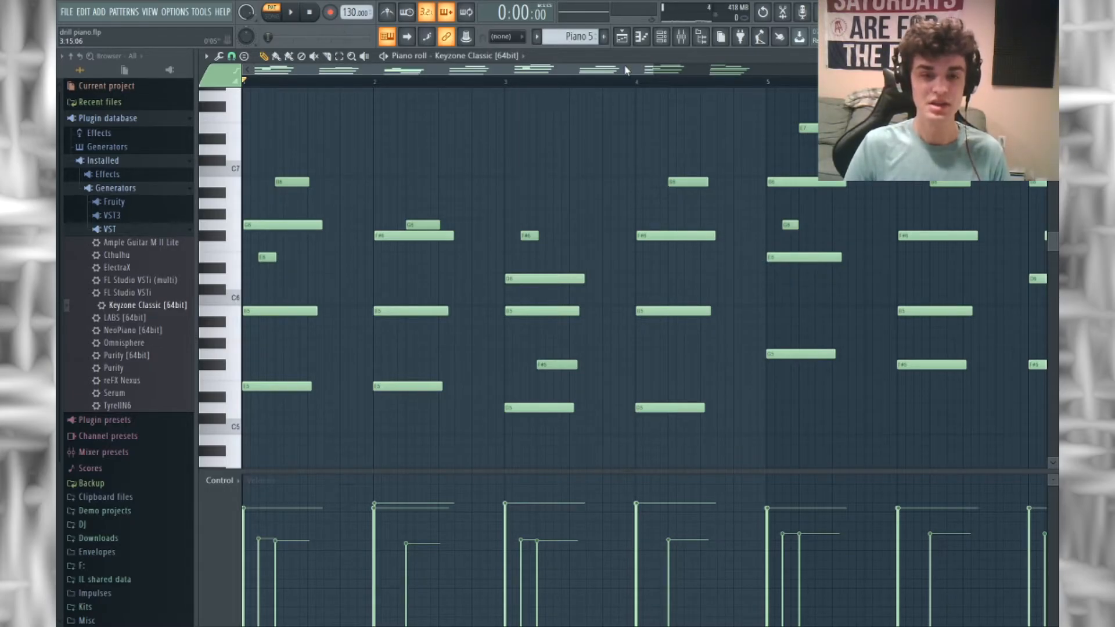
- Compare the chords of the Piano 1 pattern with the Piano 5 pattern in the piano roll
key("F5")
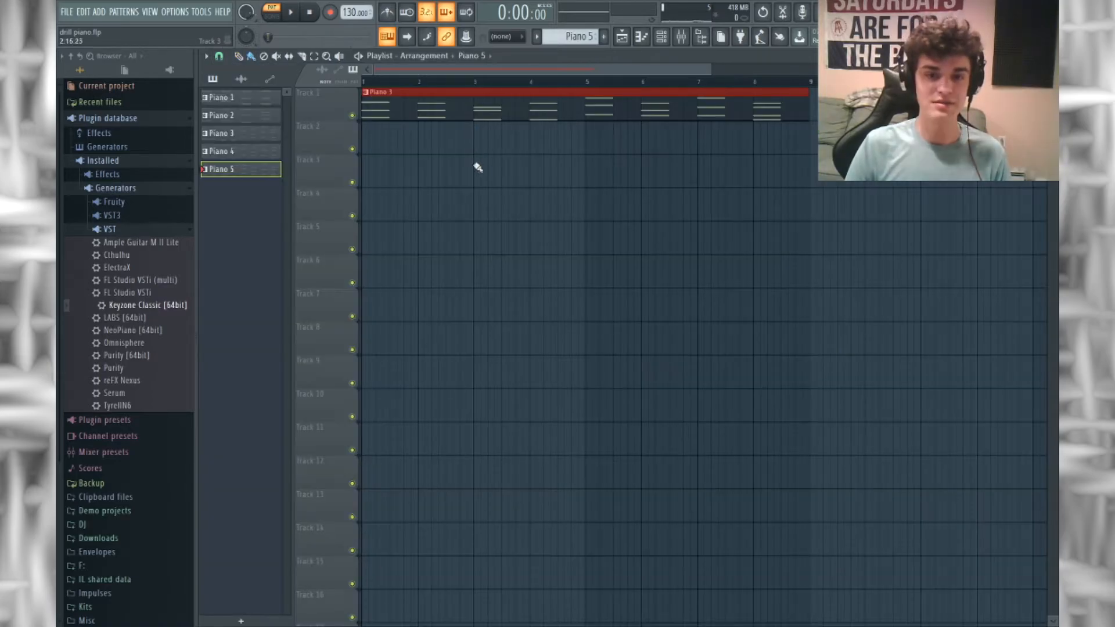
left_click(234, 102)
key("F7")
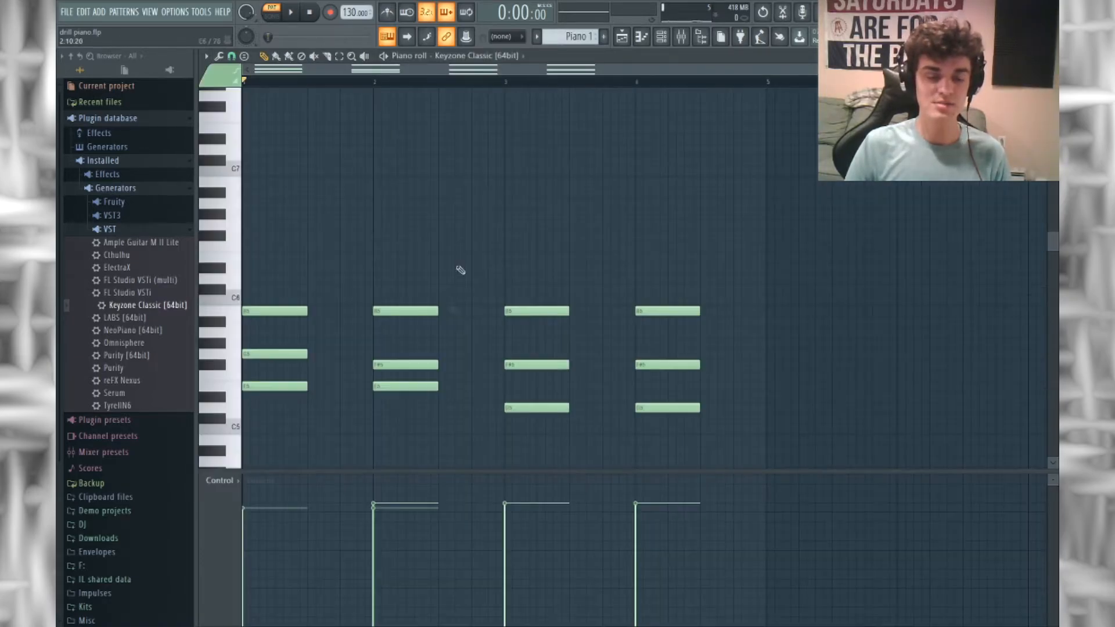
left_click(621, 39)
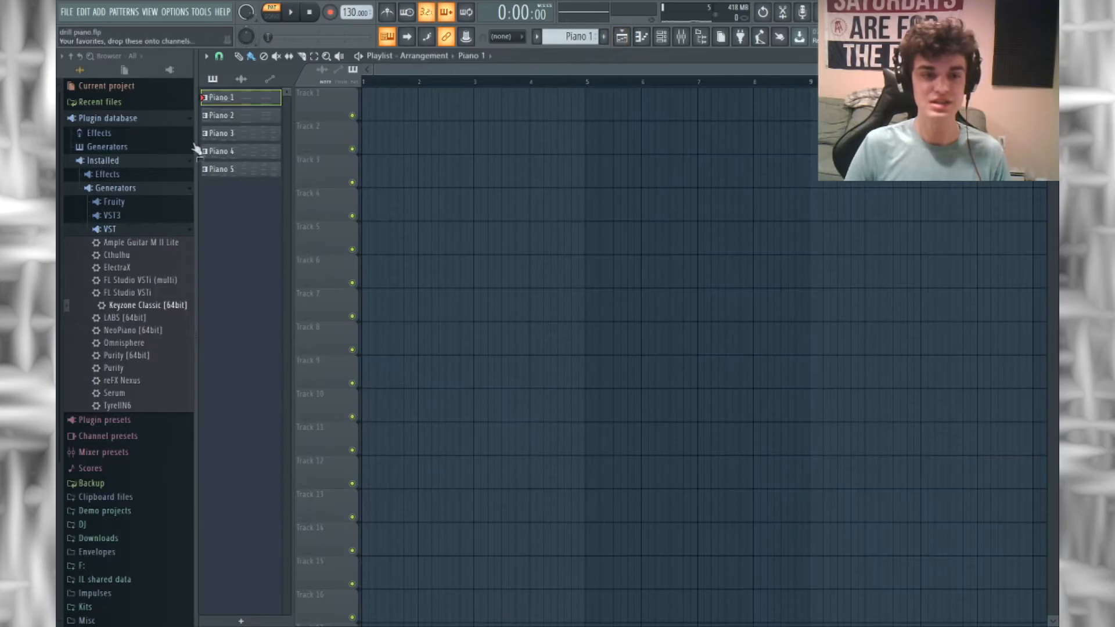
double_click(246, 175)
scroll(546, 148, "down", 2)
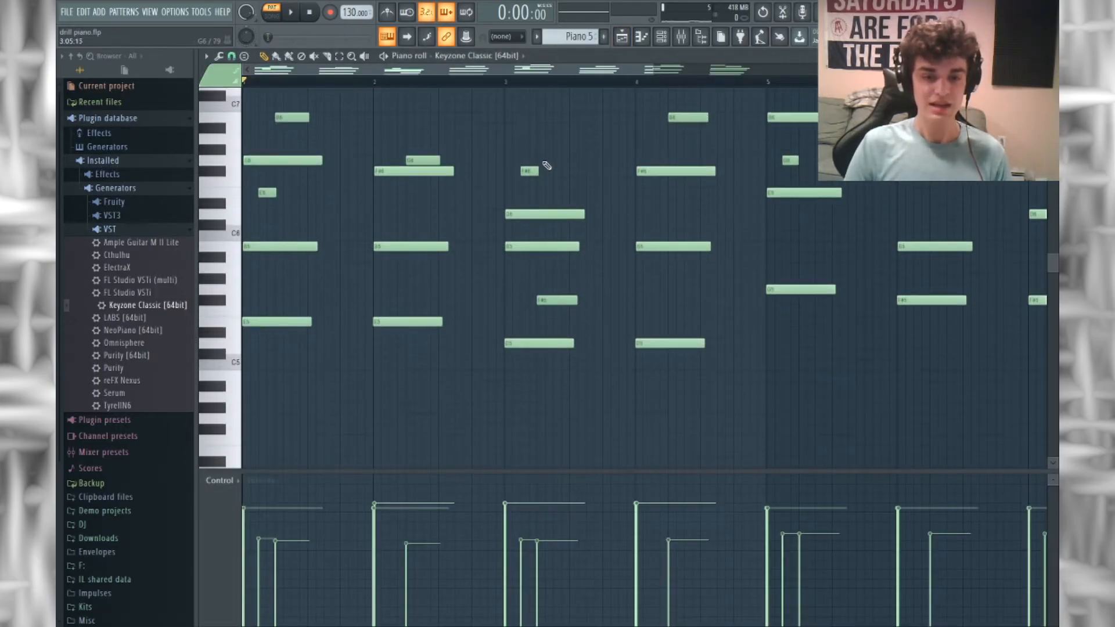
- Place the Piano 1 pattern at bar 1 of Track 1 in the playlist
scroll(547, 165, "up", 2)
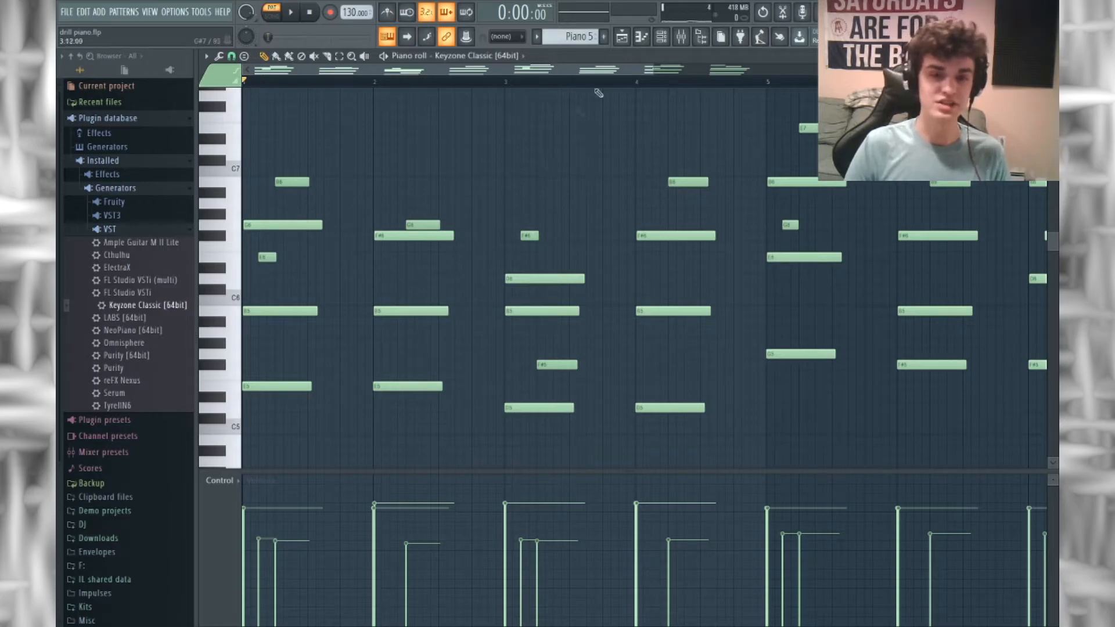
left_click(623, 37)
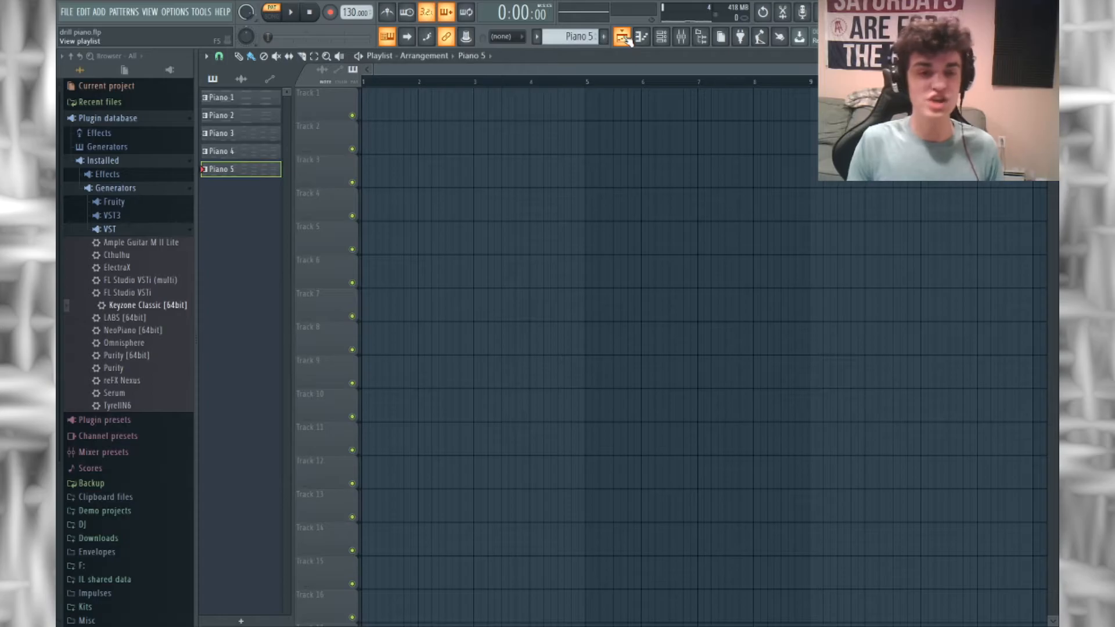
left_click(255, 98)
left_click_drag(473, 102, 368, 93)
- Open the Keyzone Classic instrument and browse its programs past Yamaha Grand Piano and Basic Electric Piano
left_click(662, 42)
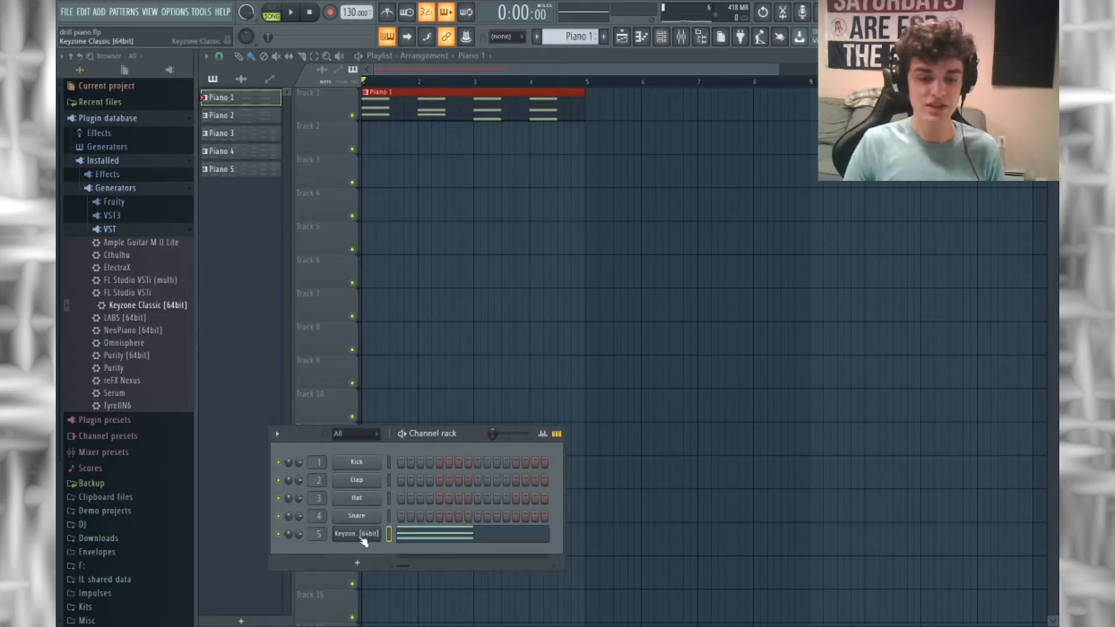
left_click(358, 534)
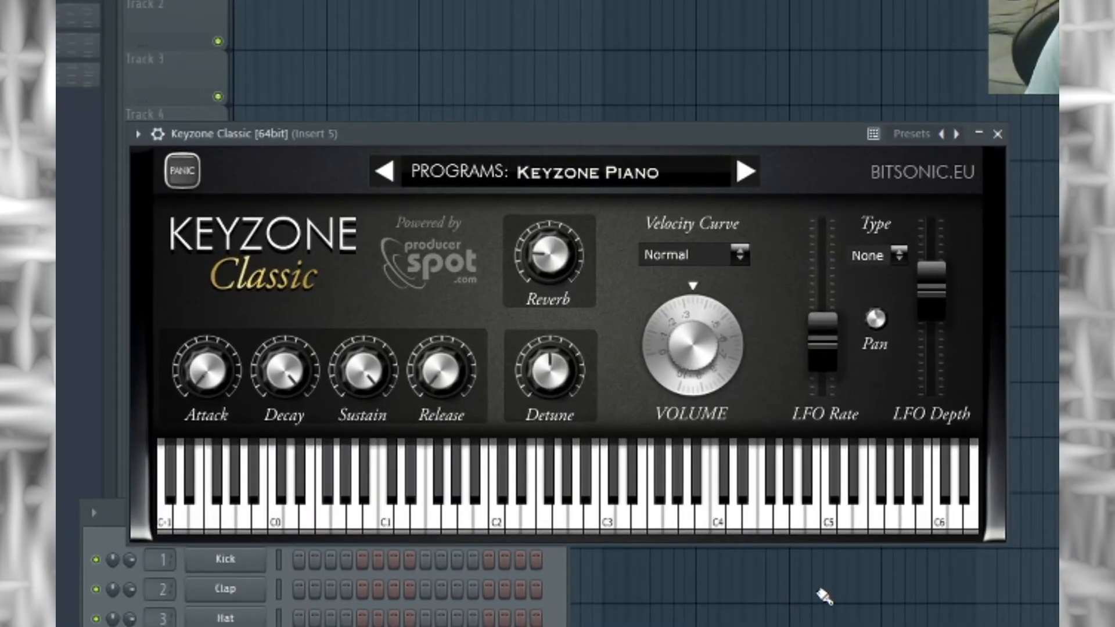
left_click(746, 173)
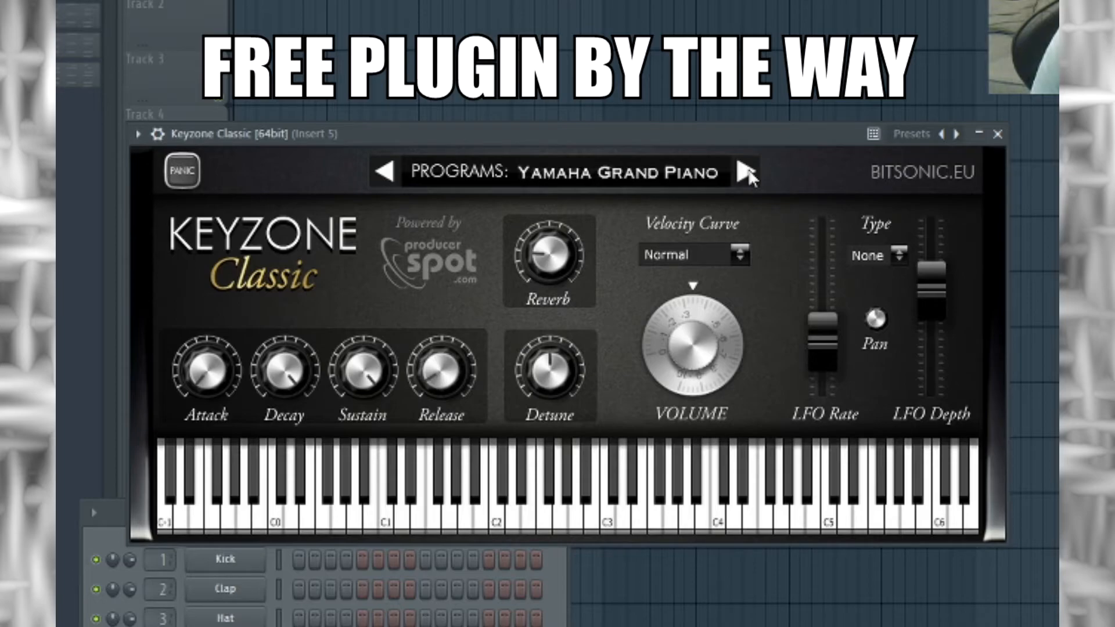
left_click(746, 173)
left_click(746, 173)
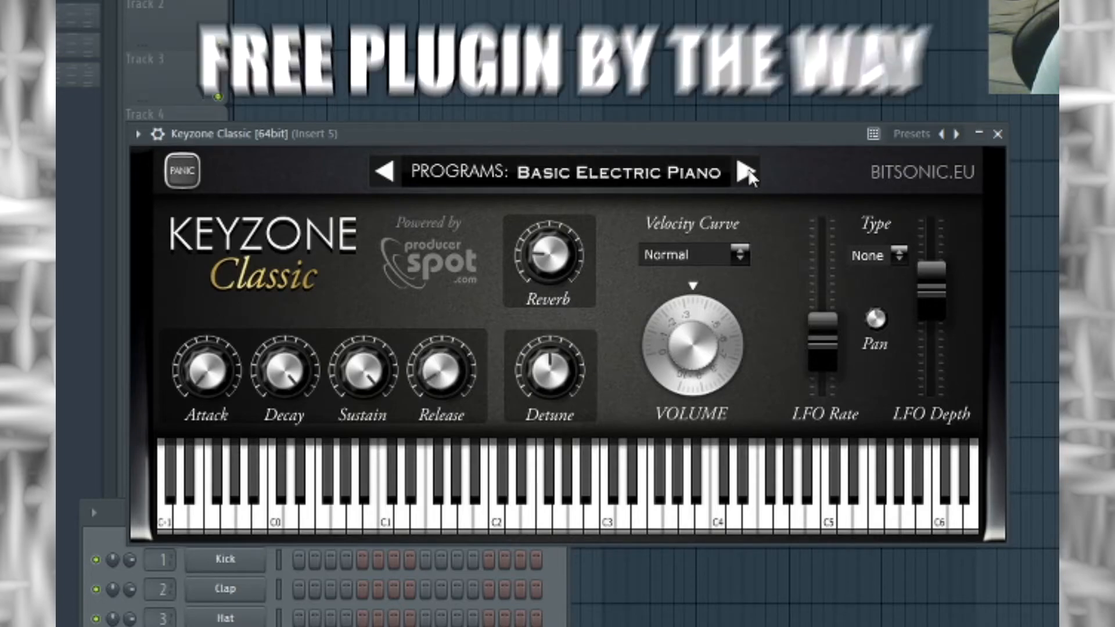
left_click(745, 173)
- Compare the Yamaha Grand Piano and Steinway Piano programs with Keyzone Piano, finishing on Keyzone Piano
left_click(398, 166)
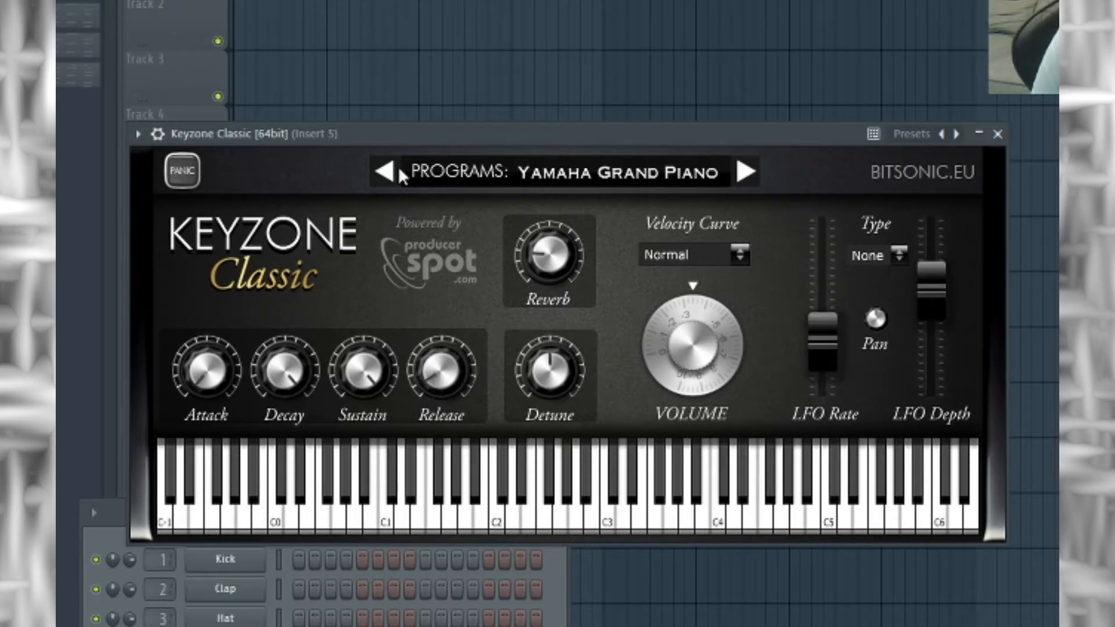
left_click(399, 166)
left_click(744, 174)
left_click(744, 174)
left_click(384, 170)
left_click(384, 170)
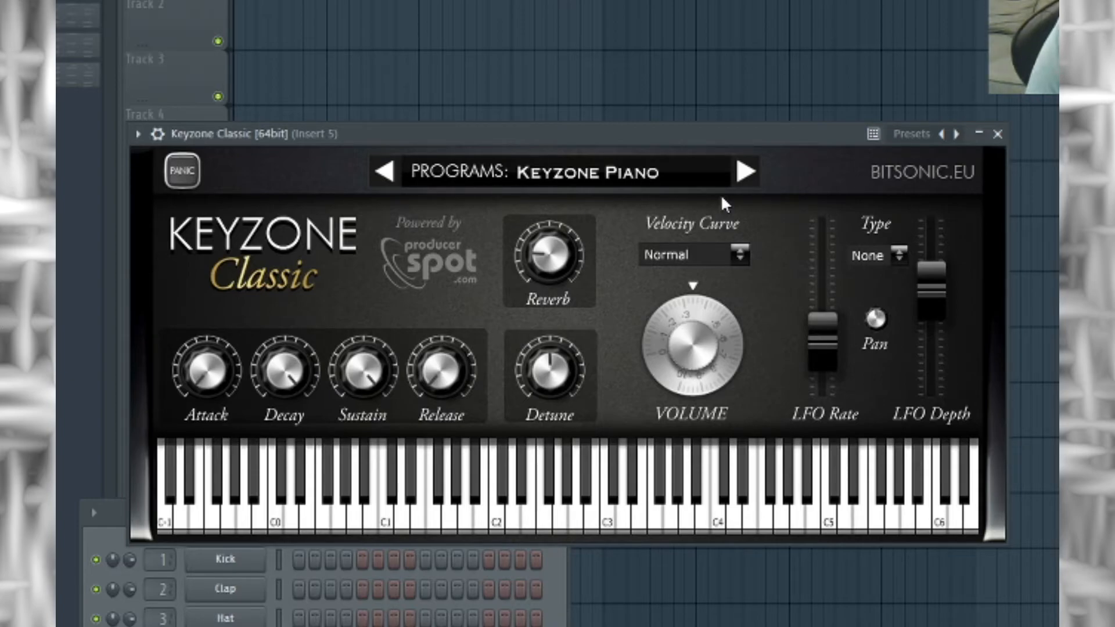
left_click(745, 173)
left_click(744, 173)
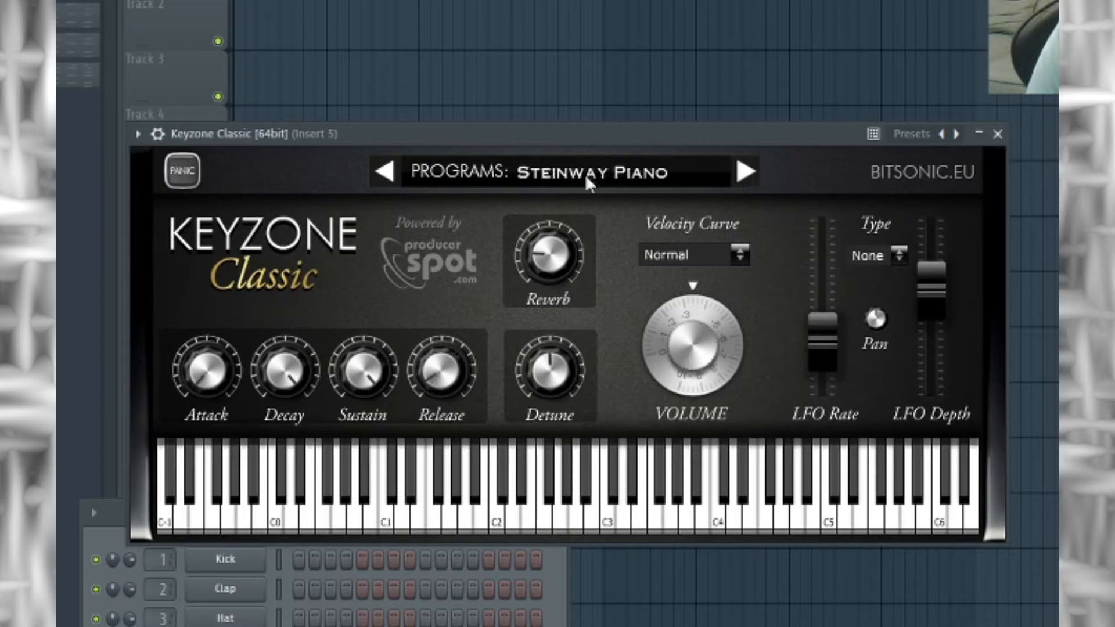
left_click(396, 176)
left_click(396, 176)
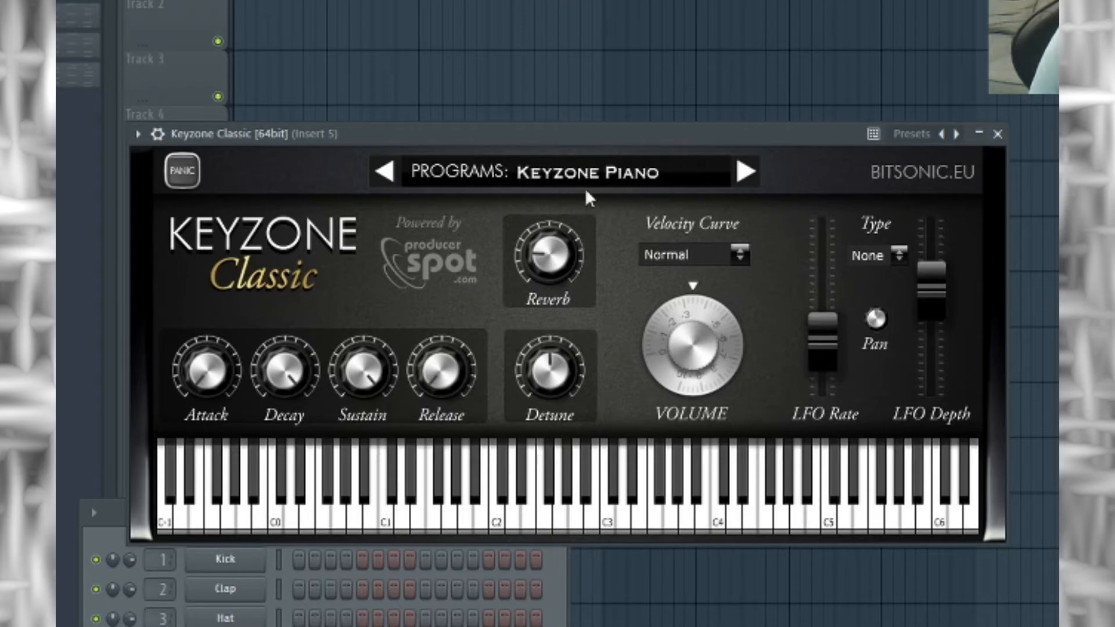
- Return to the playlist and reopen the Keyzone Classic instrument to view the Keyzone Piano program
left_click(341, 488)
left_click(256, 481)
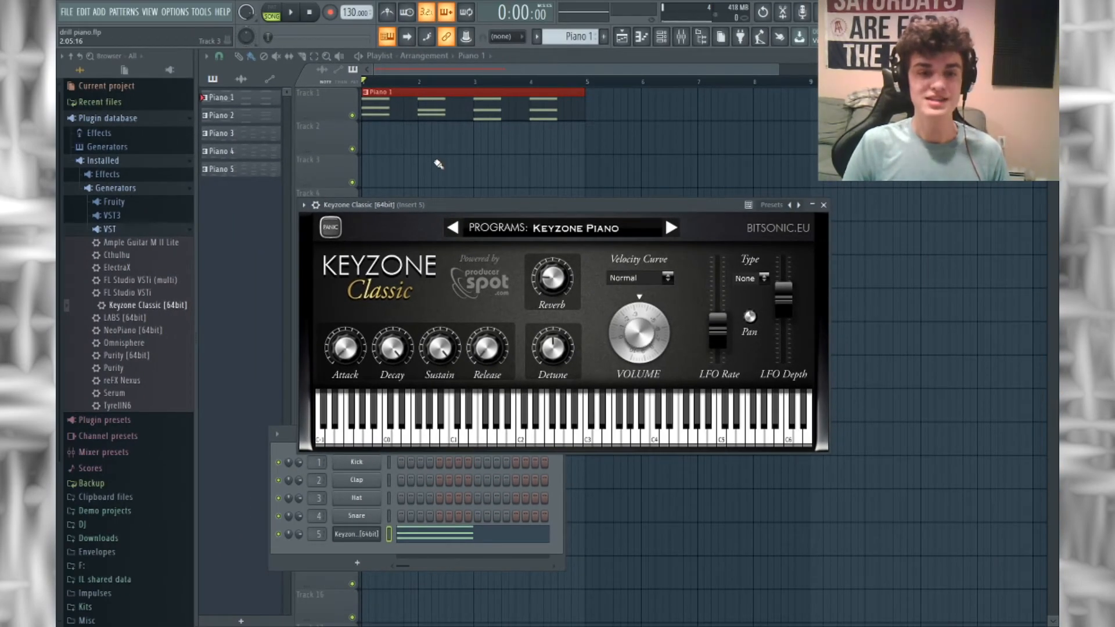
right_click(438, 165)
key("space")
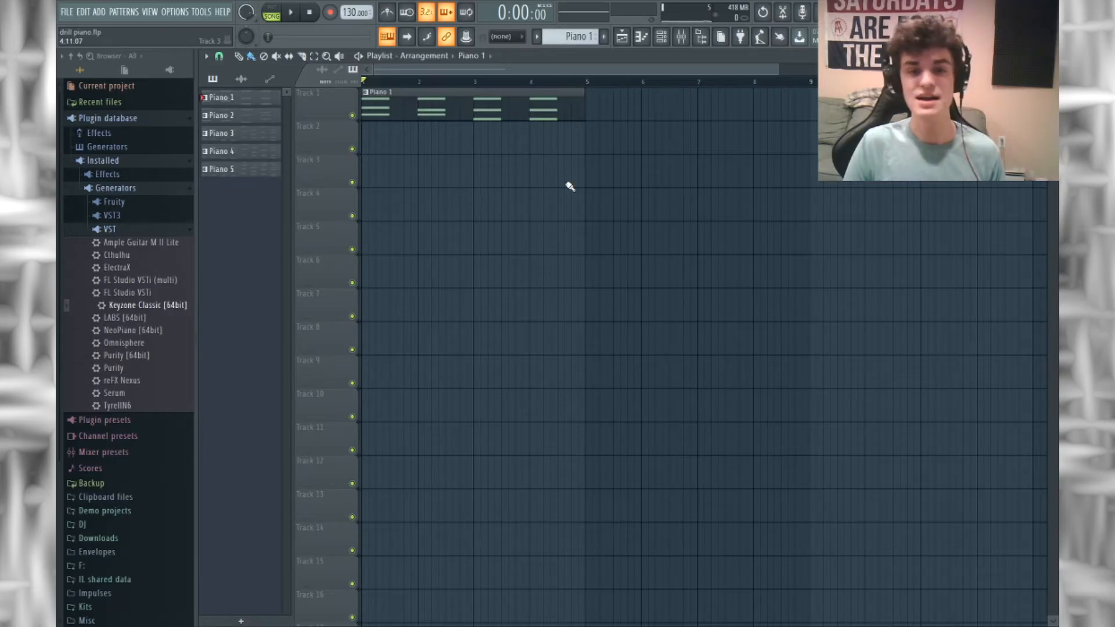
left_click(662, 36)
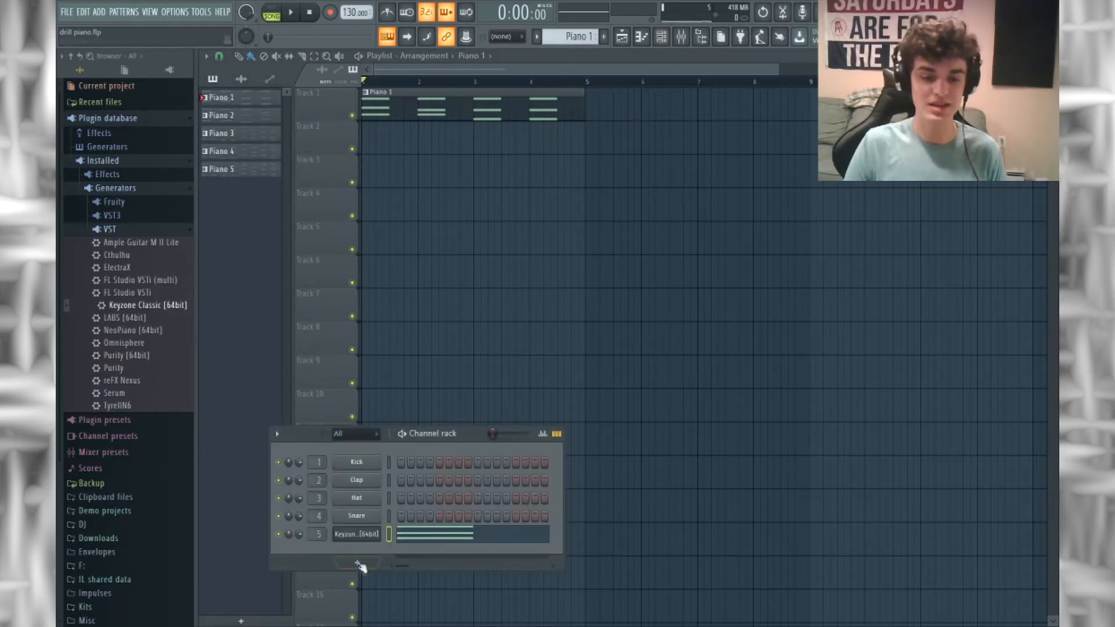
left_click(366, 533)
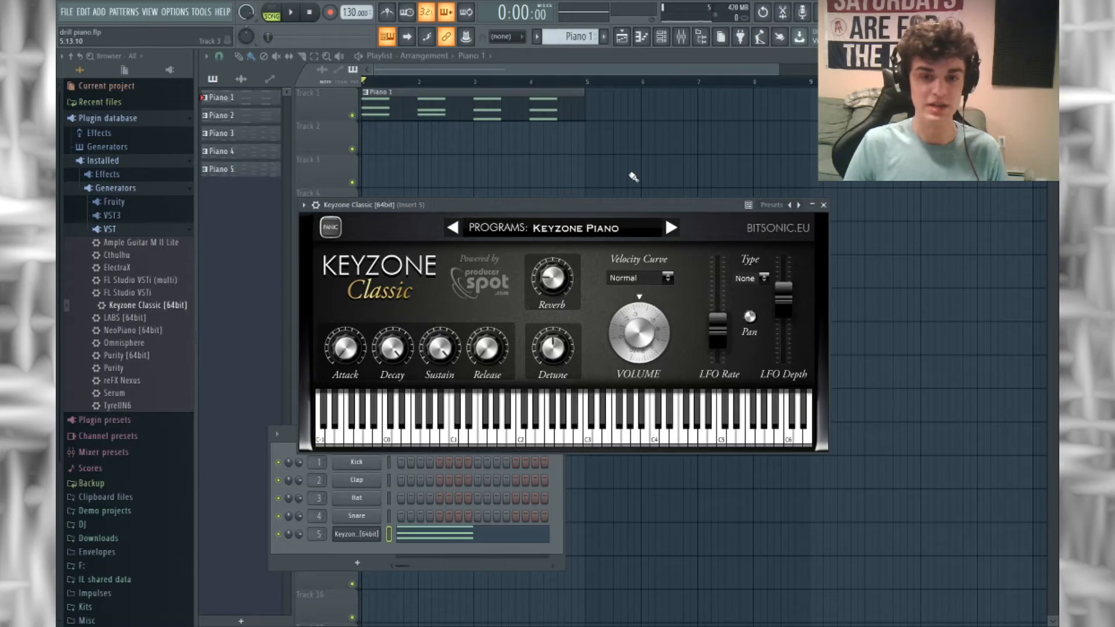
- Open the iZotope Vinyl effect on the Insert 5 mixer track and examine its Year settings
key("F12")
left_click(681, 36)
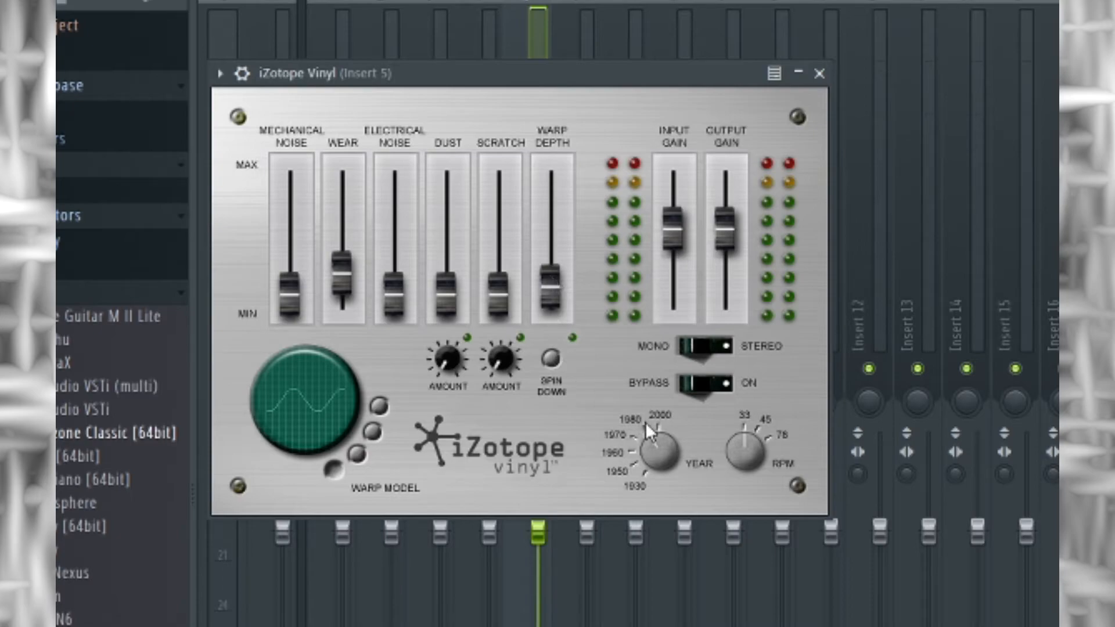
left_click_drag(657, 427, 629, 519)
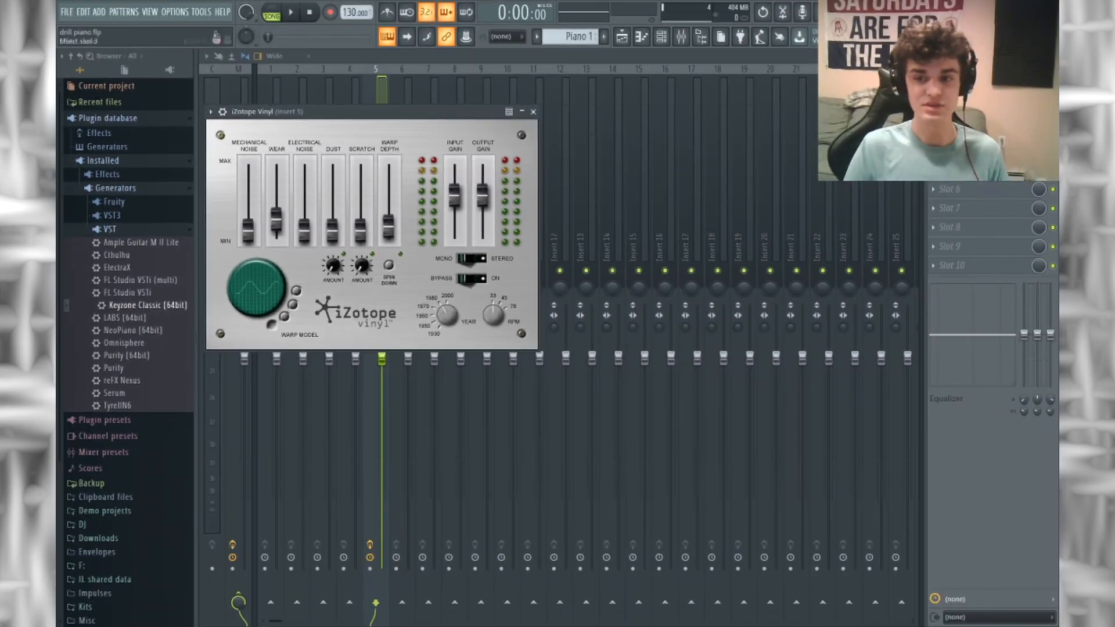
- Play the Piano 1 clip while raising Warp Depth and slightly raising Wear in the iZotope Vinyl effect on Insert 5
left_click(622, 36)
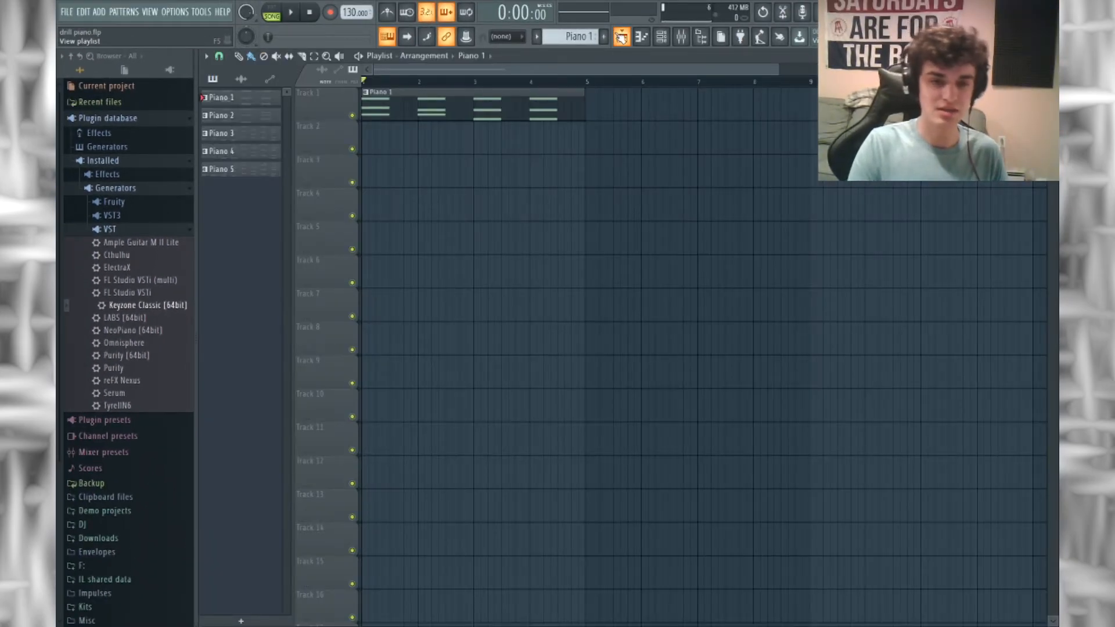
key("space")
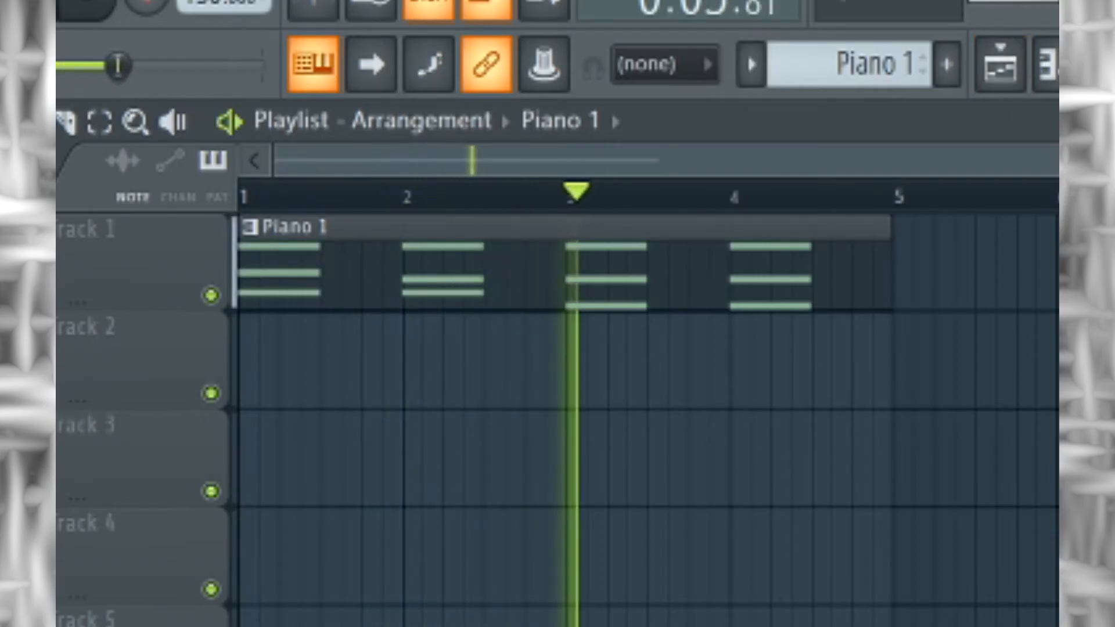
left_click(681, 36)
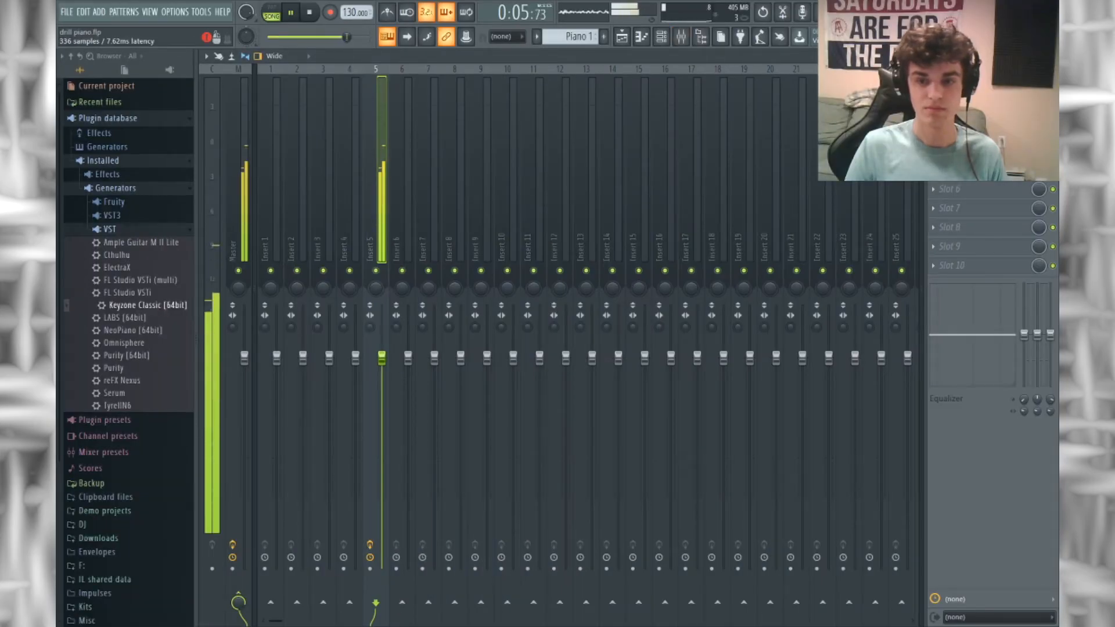
left_click(976, 93)
left_click_drag(391, 226, 390, 202)
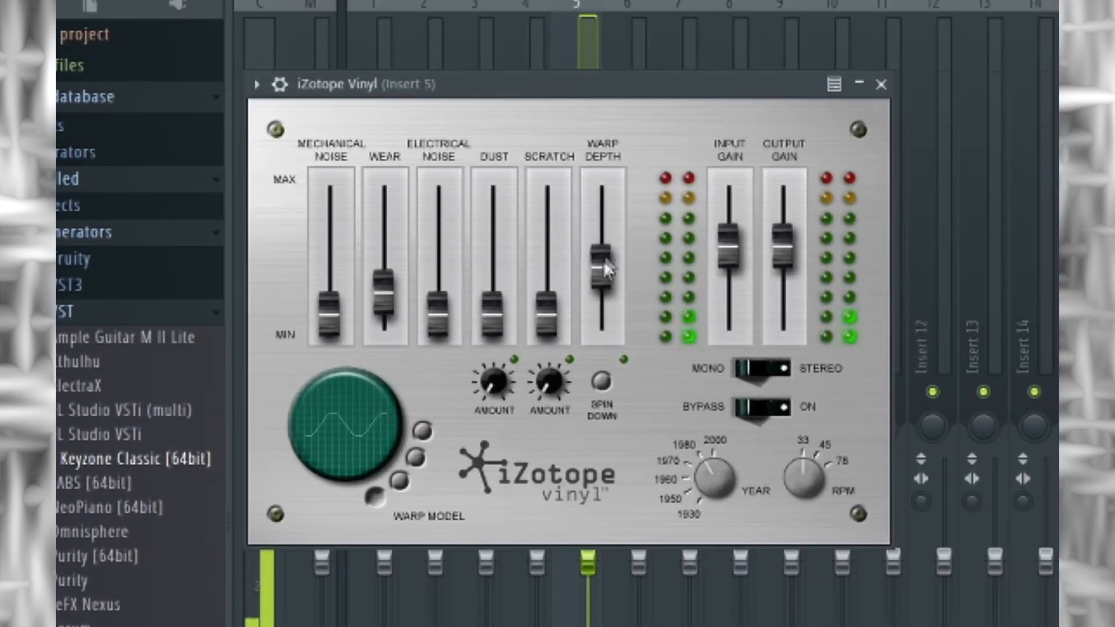
mouse_move(604, 262)
left_mouse_down()
mouse_move(609, 286)
mouse_move(610, 261)
mouse_move(604, 274)
left_mouse_up()
mouse_move(385, 290)
left_mouse_down()
mouse_move(402, 173)
mouse_move(402, 278)
left_mouse_up()
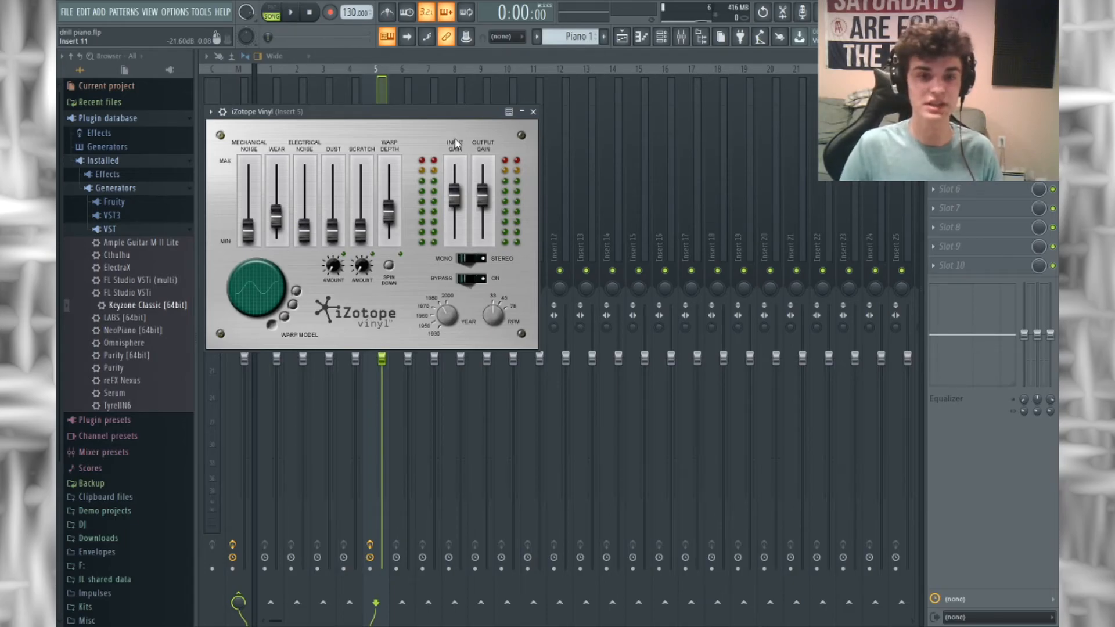
left_click(533, 112)
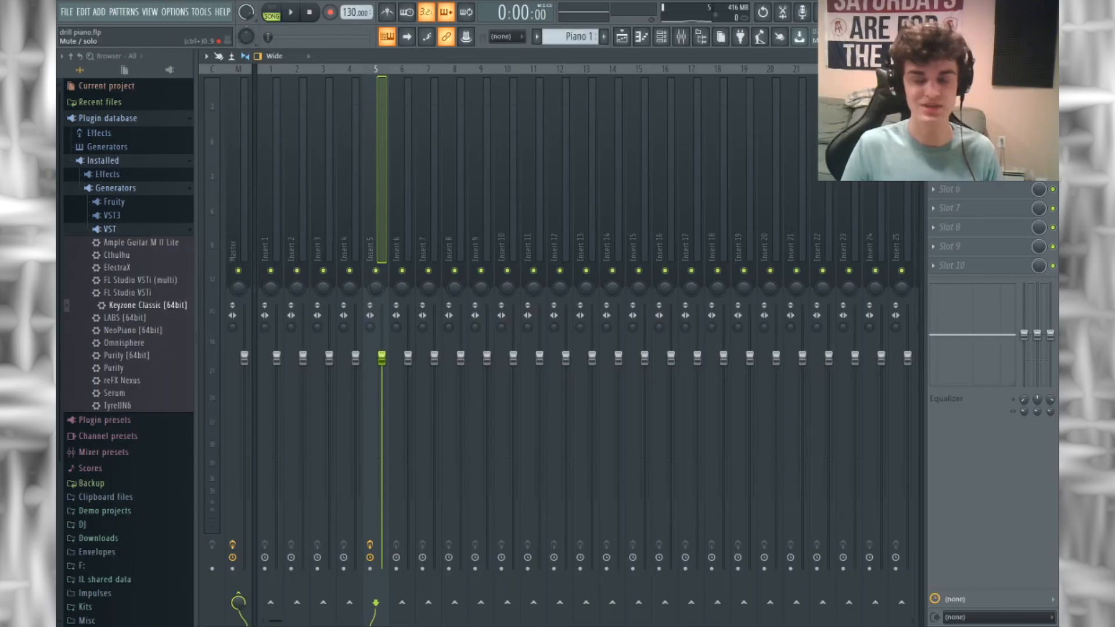
- Open the Kickstart effect on Insert 5 and set its mix to 33%
left_click(993, 177)
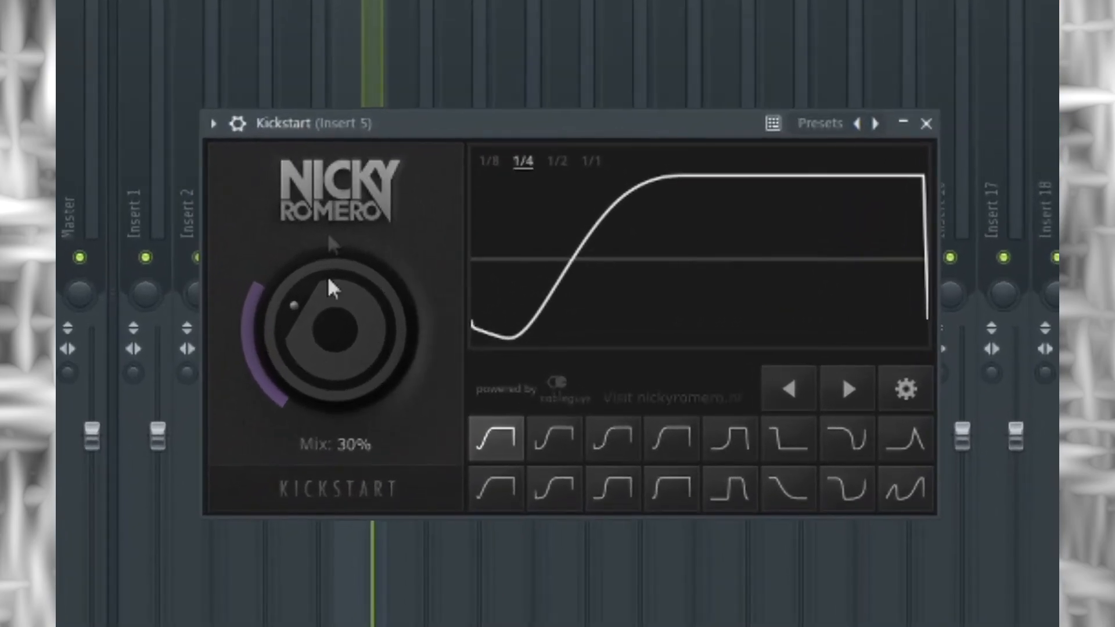
left_click_drag(330, 283, 330, 281)
scroll(339, 353, "up", 3)
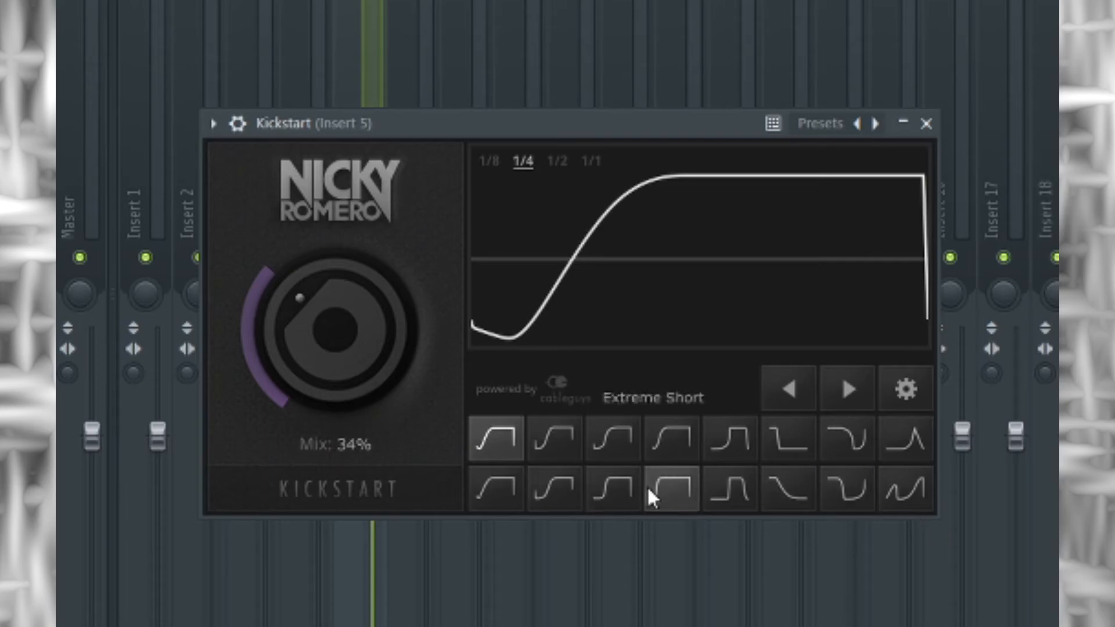
mouse_move(341, 363)
left_mouse_down()
mouse_move(341, 314)
mouse_move(341, 407)
mouse_move(340, 355)
left_mouse_up()
left_click(926, 124)
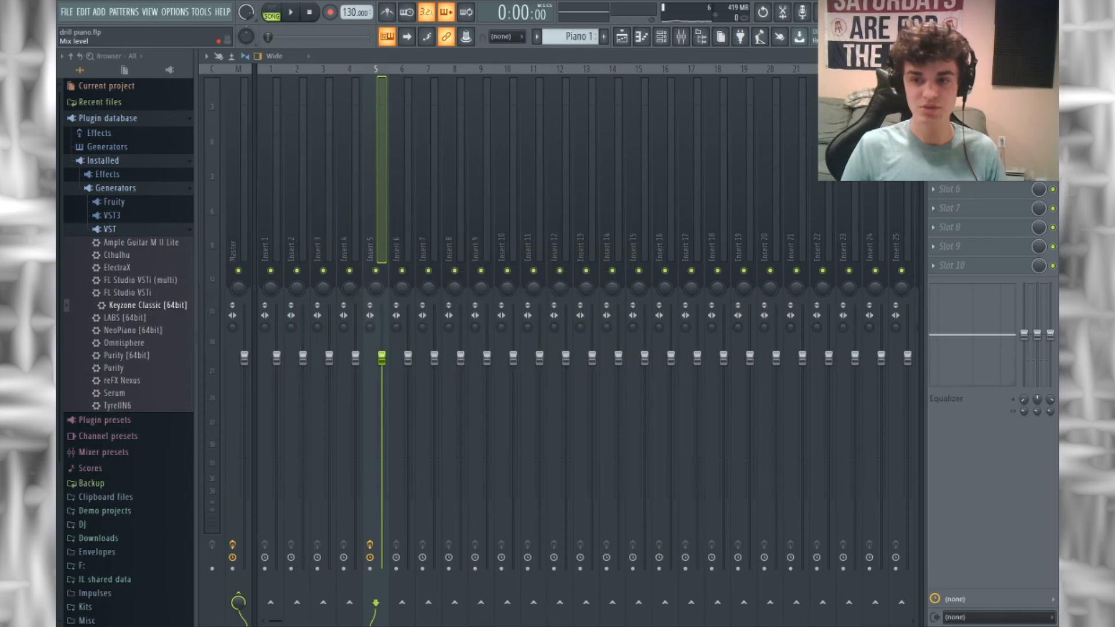
- Load Gross Beat into slot 6 of the Insert 5 mixer track and apply its Sidechain volume preset
left_click(986, 191)
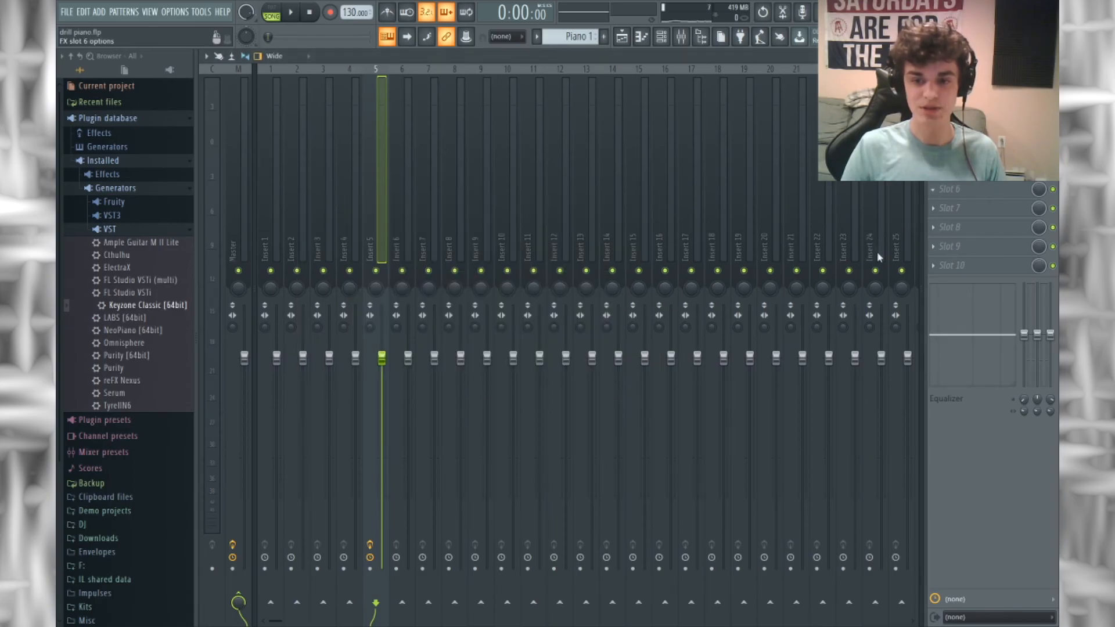
left_click(879, 235)
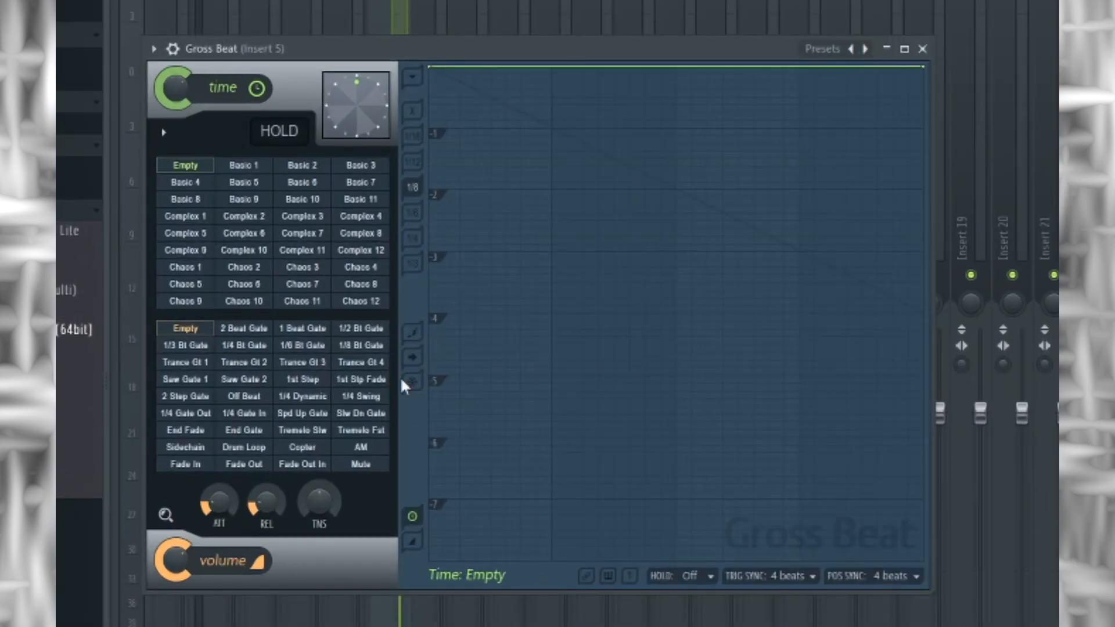
left_click(199, 451)
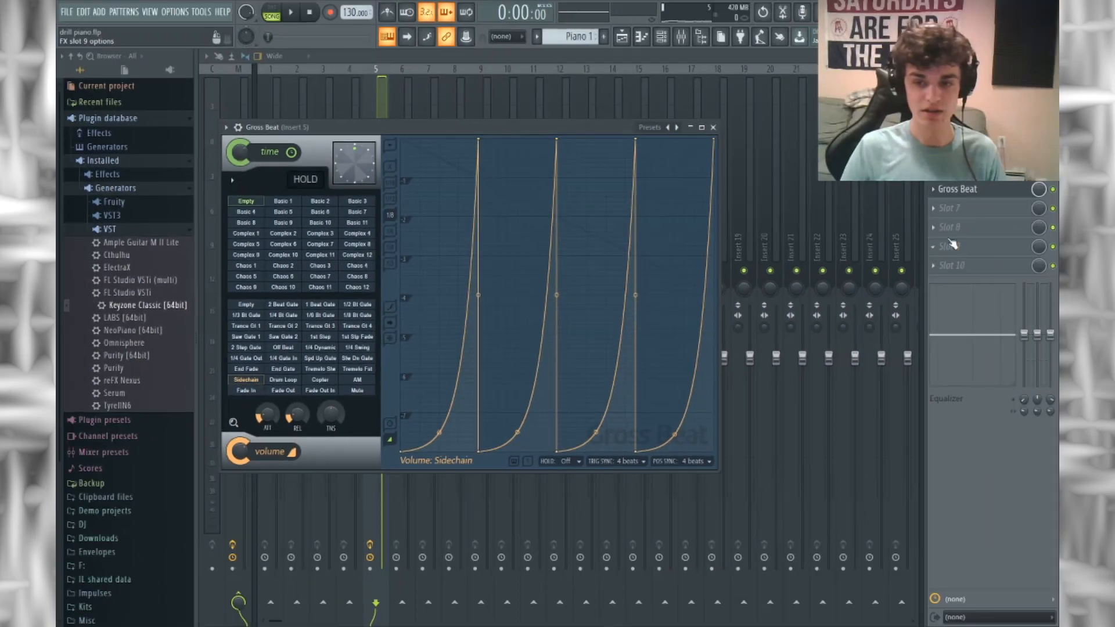
- Remove Gross Beat from slot 6 of the Insert 5 mixer track
left_click(934, 189)
left_click(939, 218)
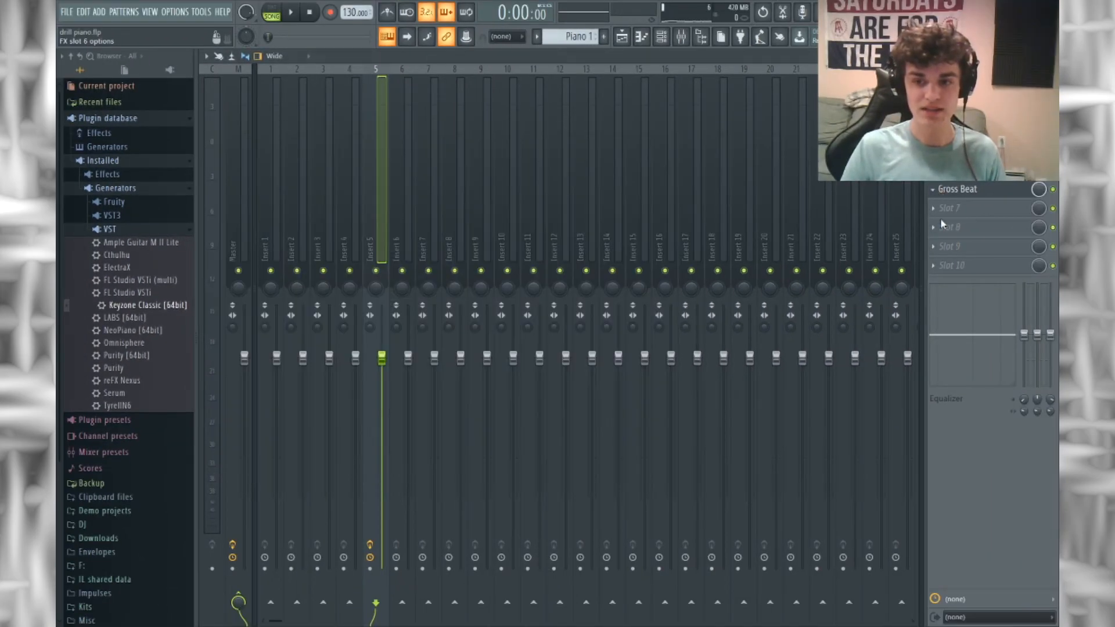
left_click(1000, 169)
- Reopen Kickstart on Insert 5 and try different mix amounts
left_click(934, 170)
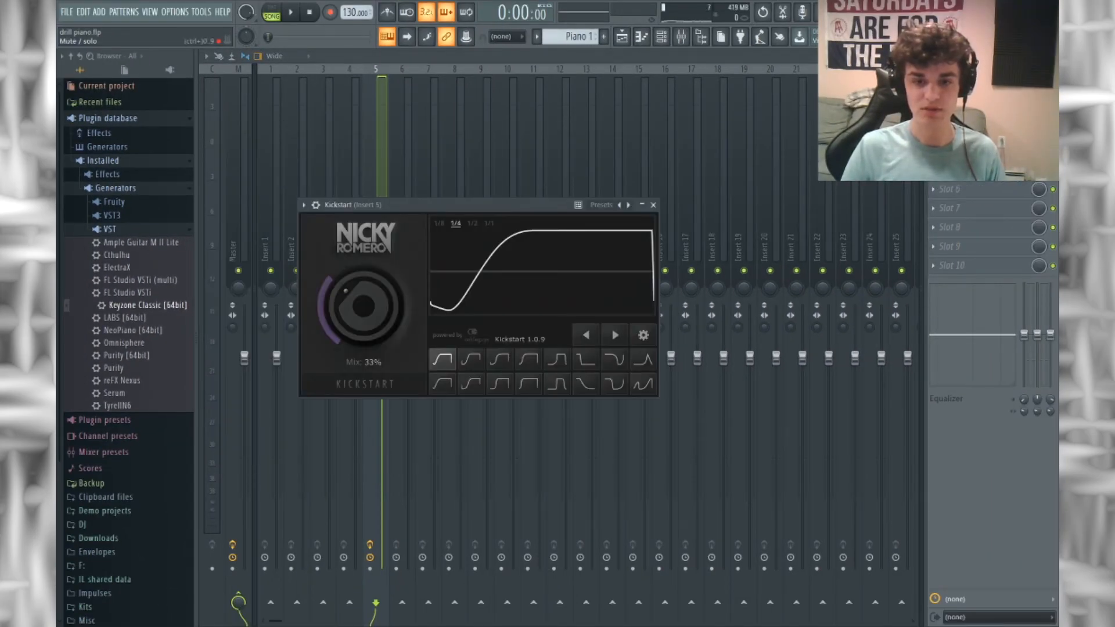
left_click(938, 223)
left_click(976, 177)
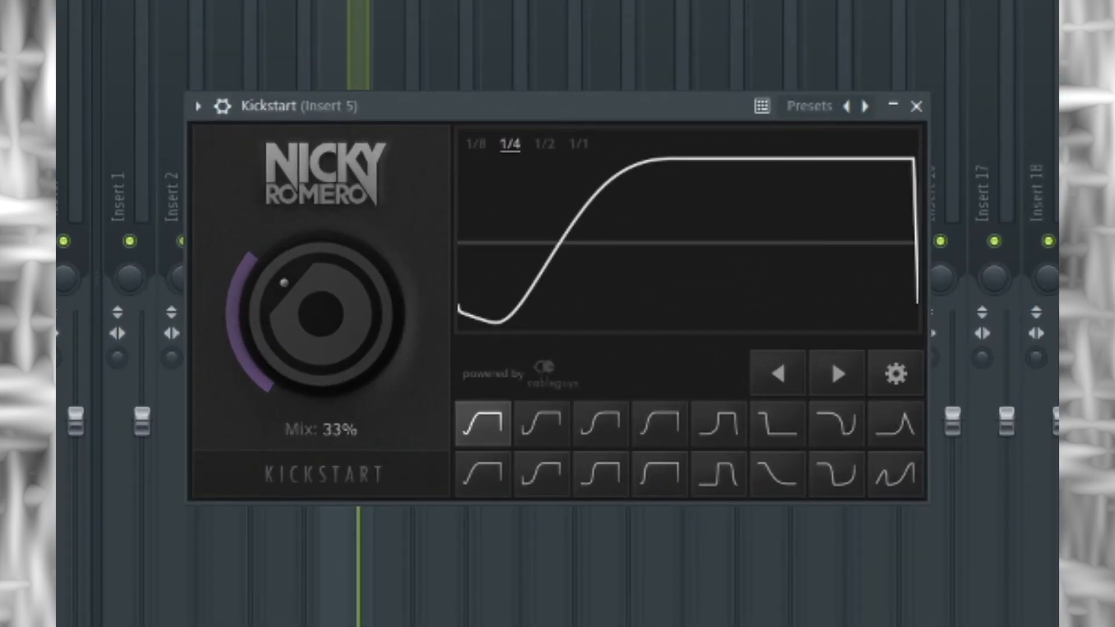
left_click_drag(322, 310, 322, 294)
left_click_drag(321, 314, 321, 318)
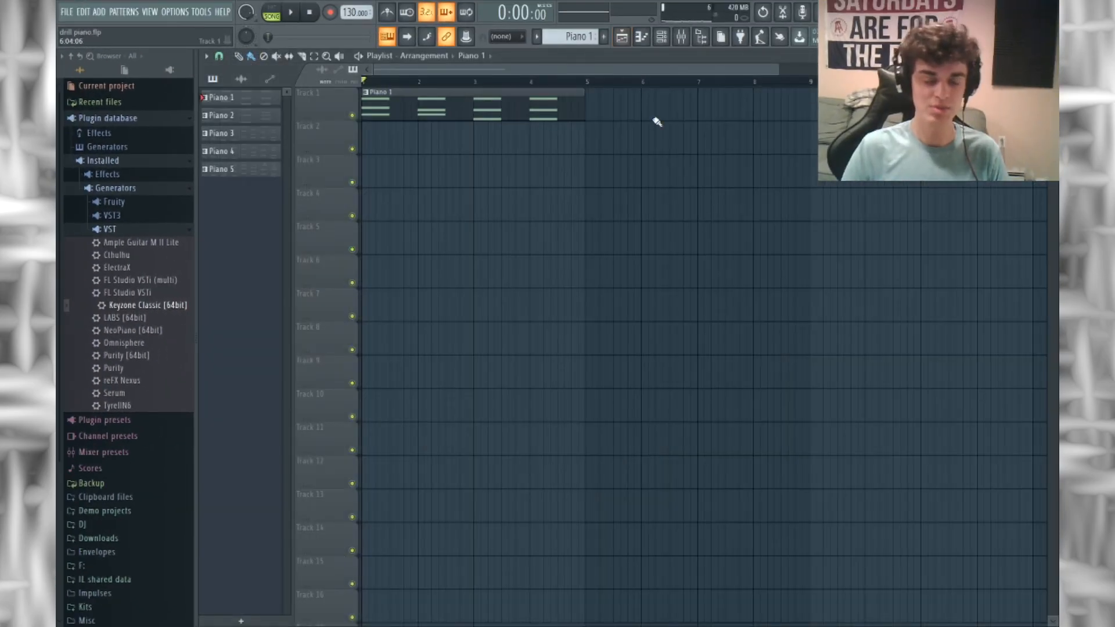
- Play the Piano 1 clip and set the Kickstart mix on Insert 5 to 30%
key("space")
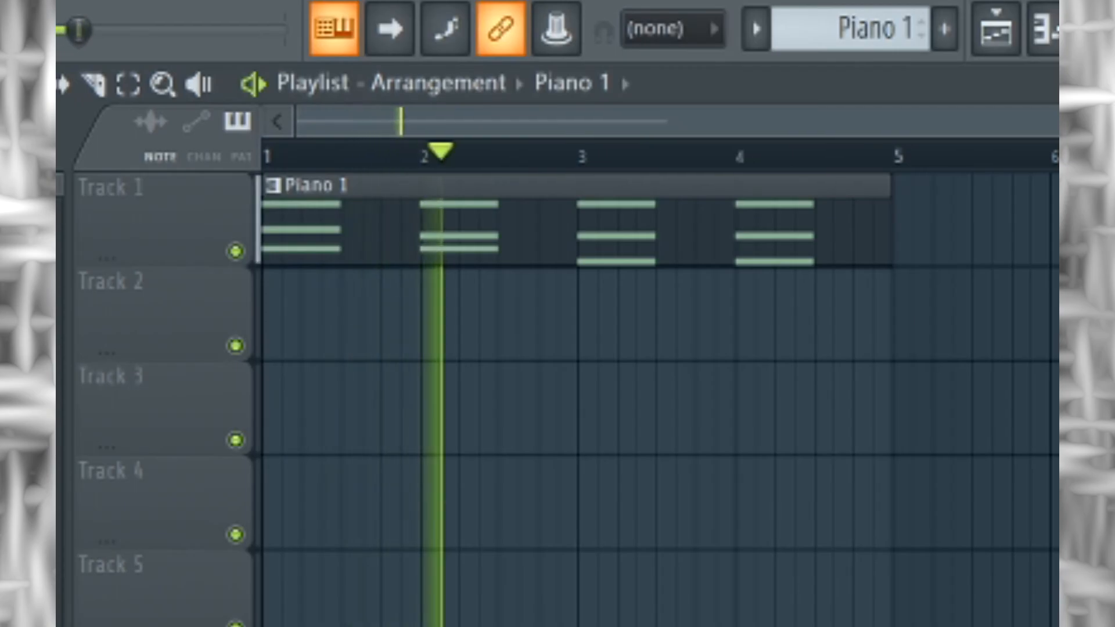
key("F9")
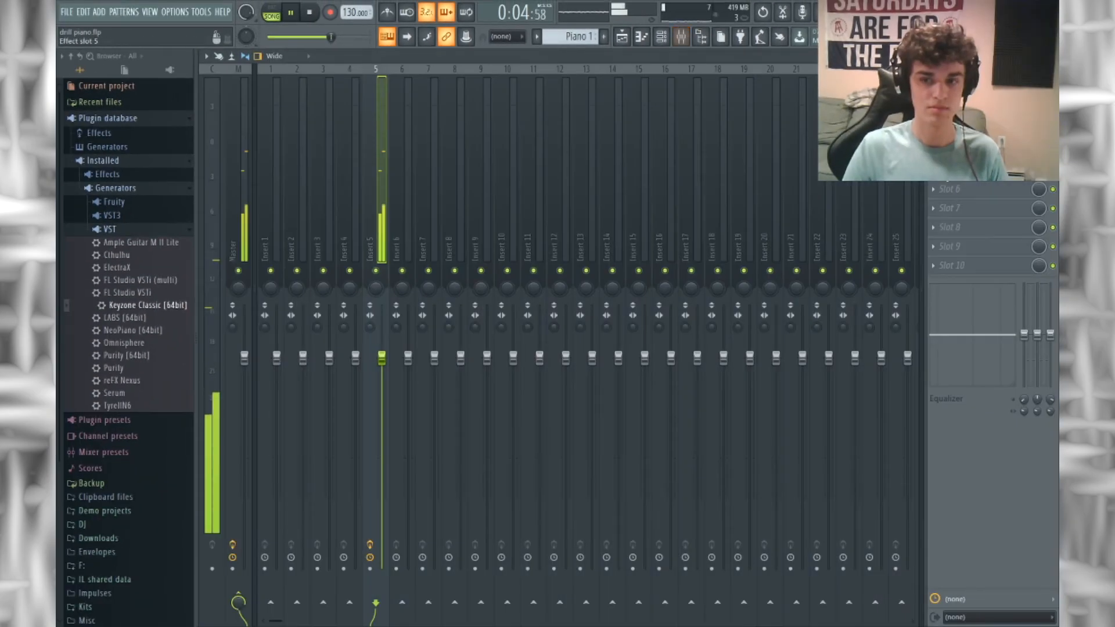
left_click(976, 170)
left_click_drag(365, 307, 320, 323)
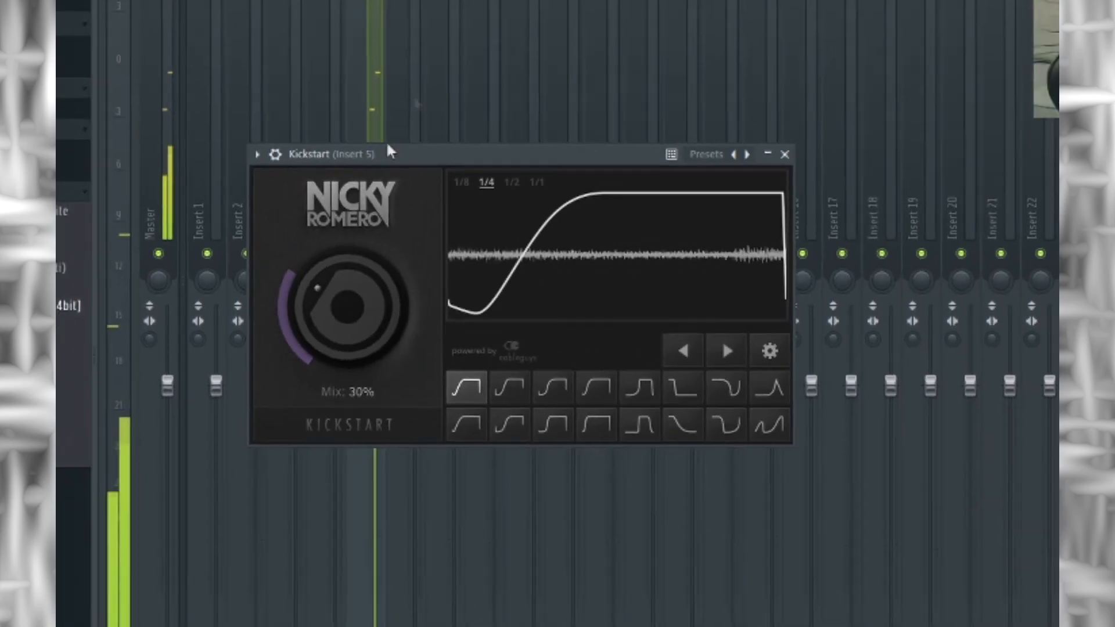
key("Escape")
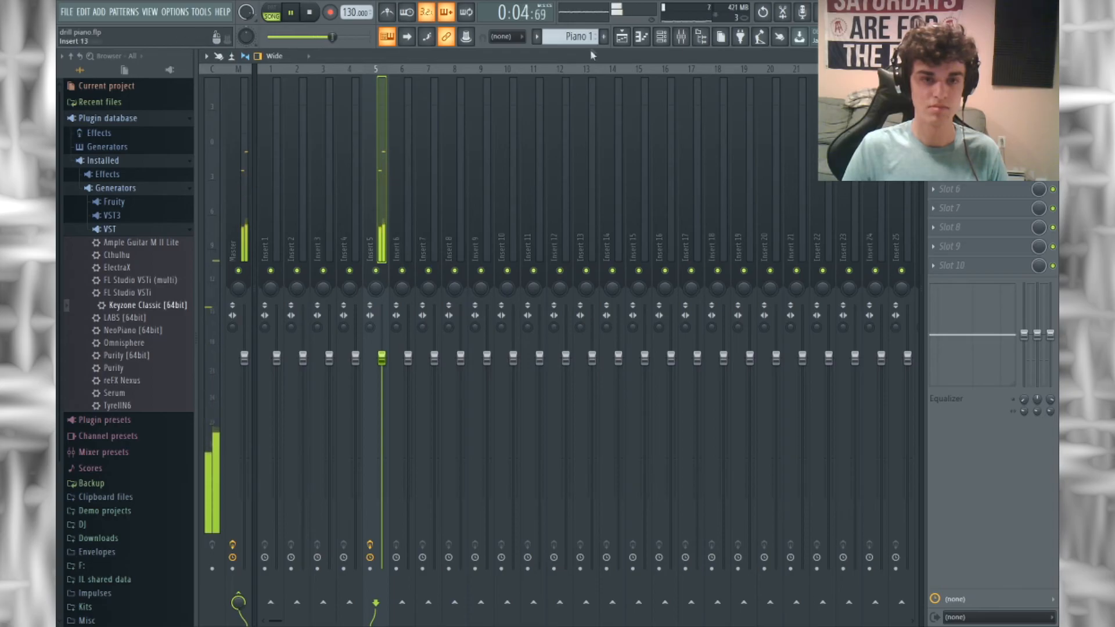
- Finish playing the Piano 1 clip in the playlist and review the Insert 5 mixer track
left_click(386, 37)
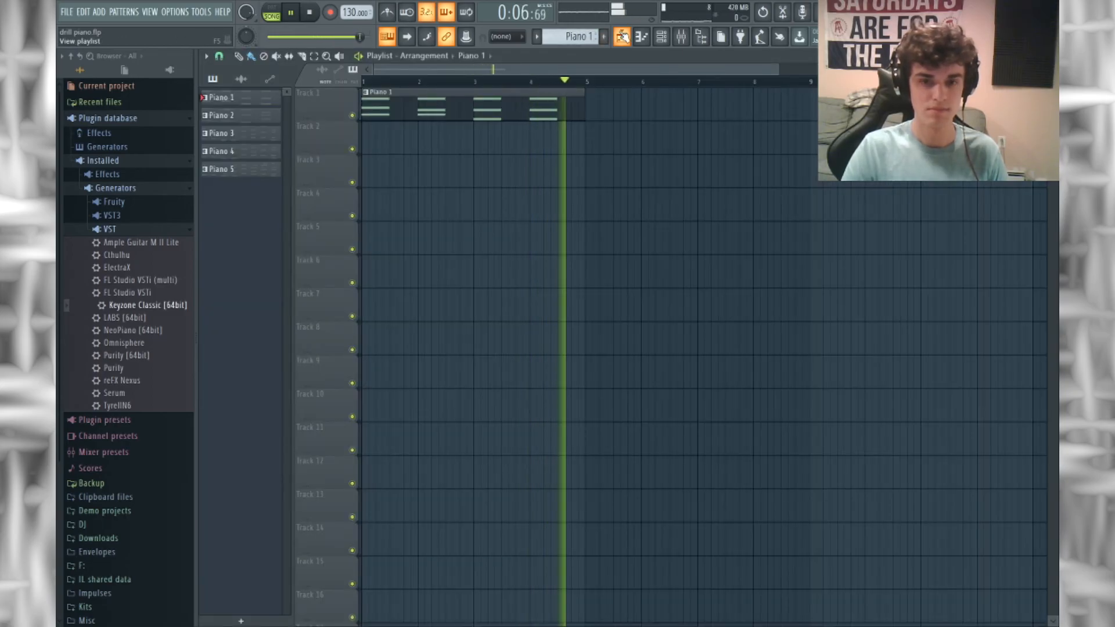
key("space")
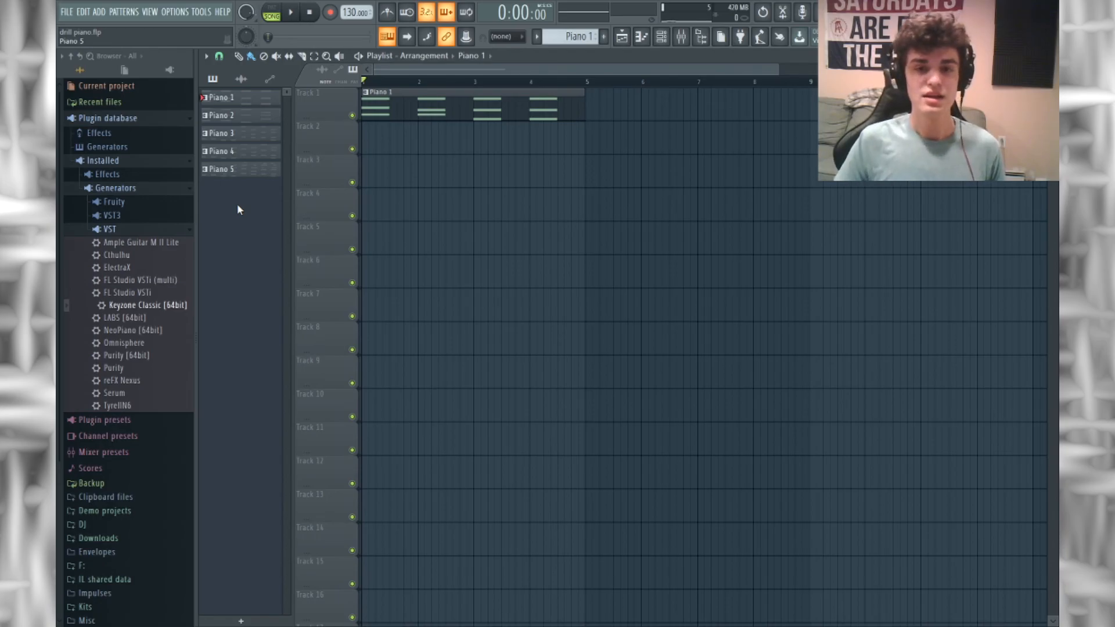
left_click(681, 36)
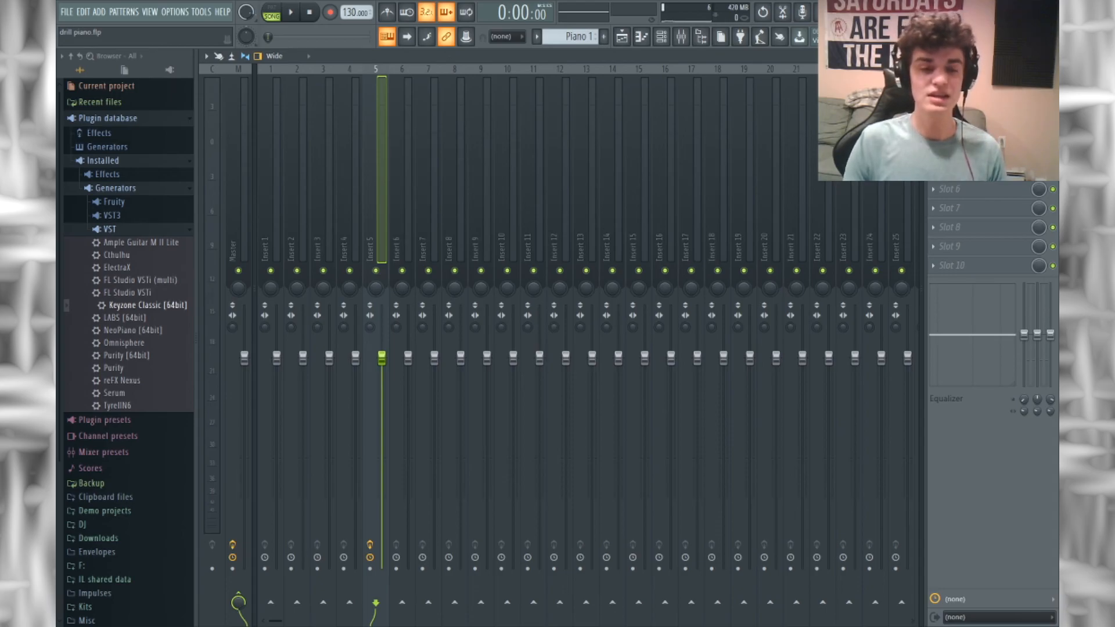
left_click(639, 38)
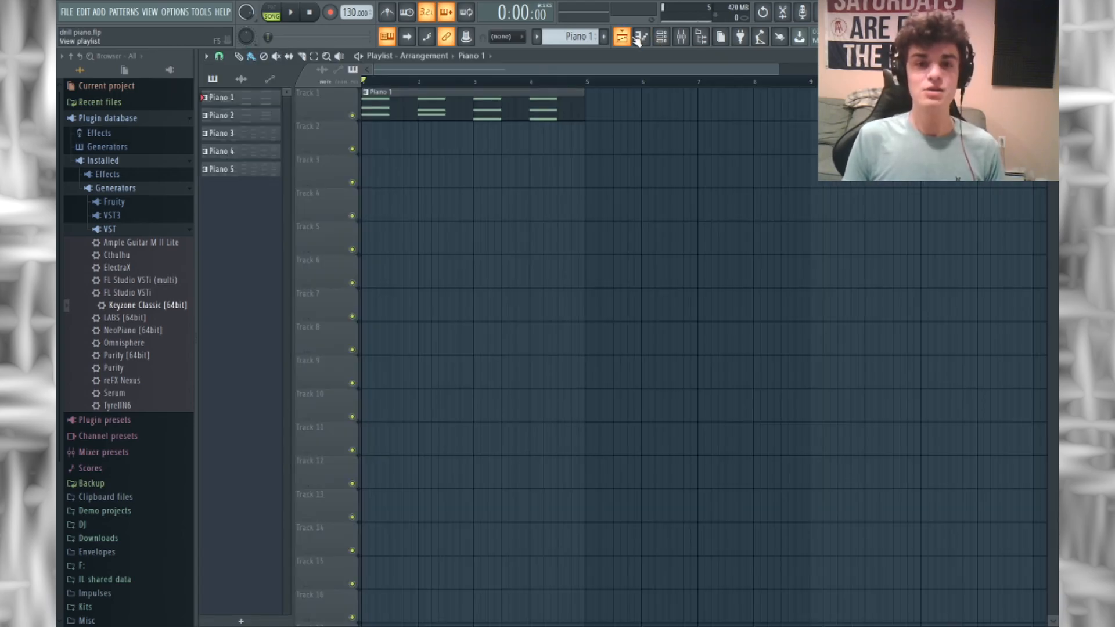